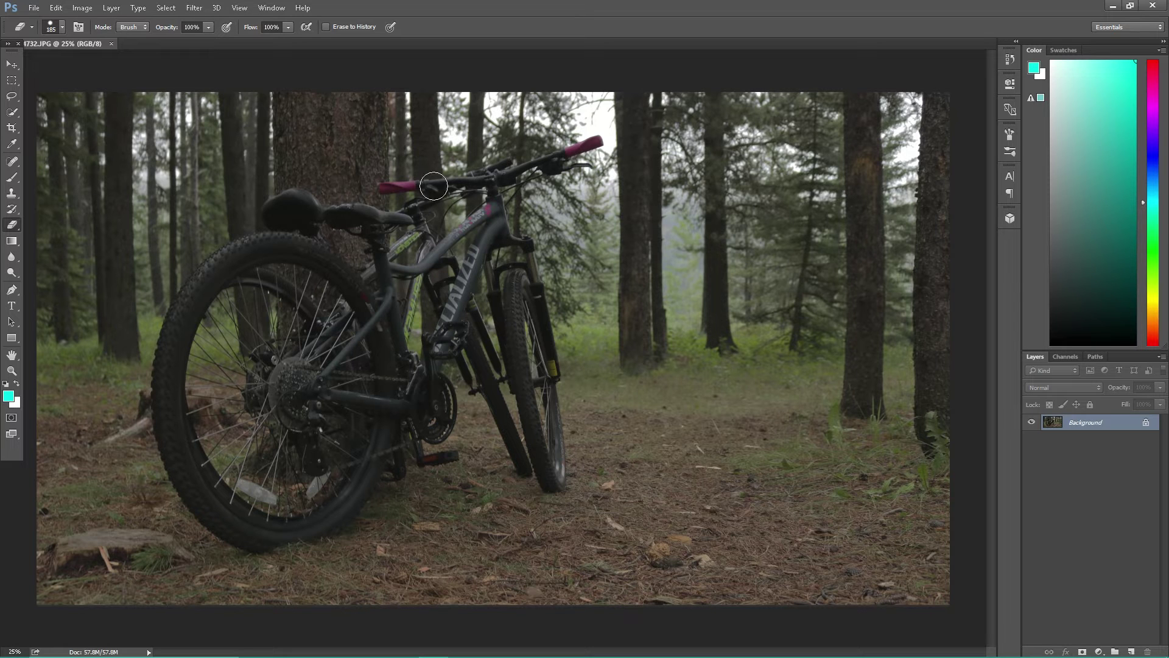
Open the Camera Raw Filter from the Filter menu on the bike photo.
left_click(193, 8)
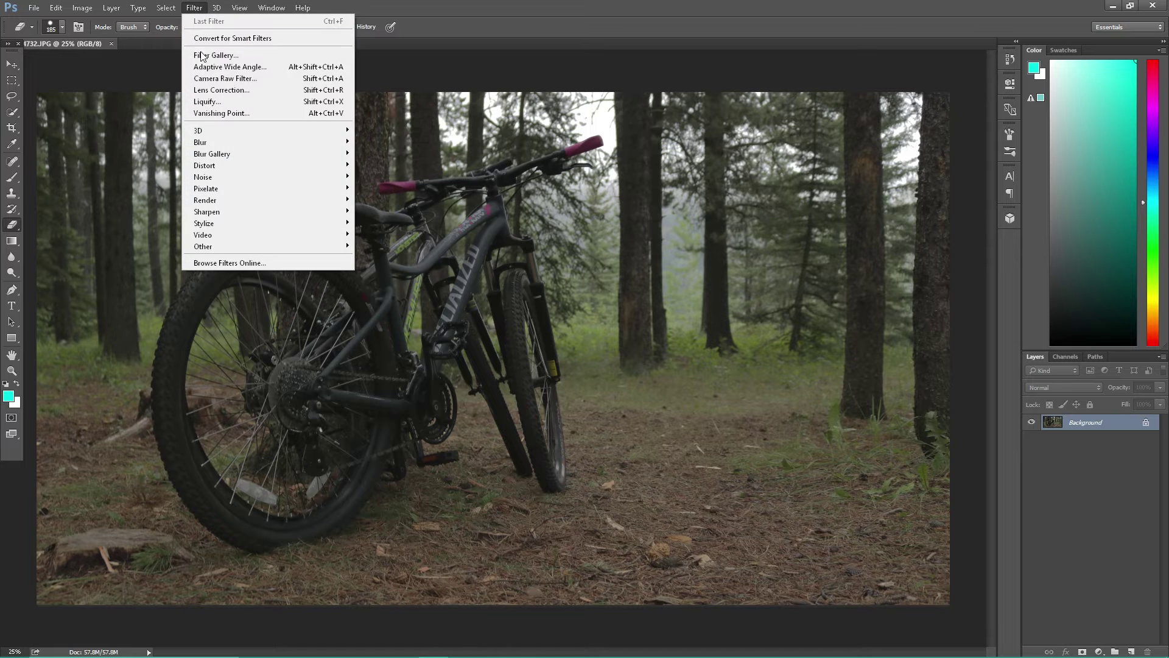
left_click(232, 78)
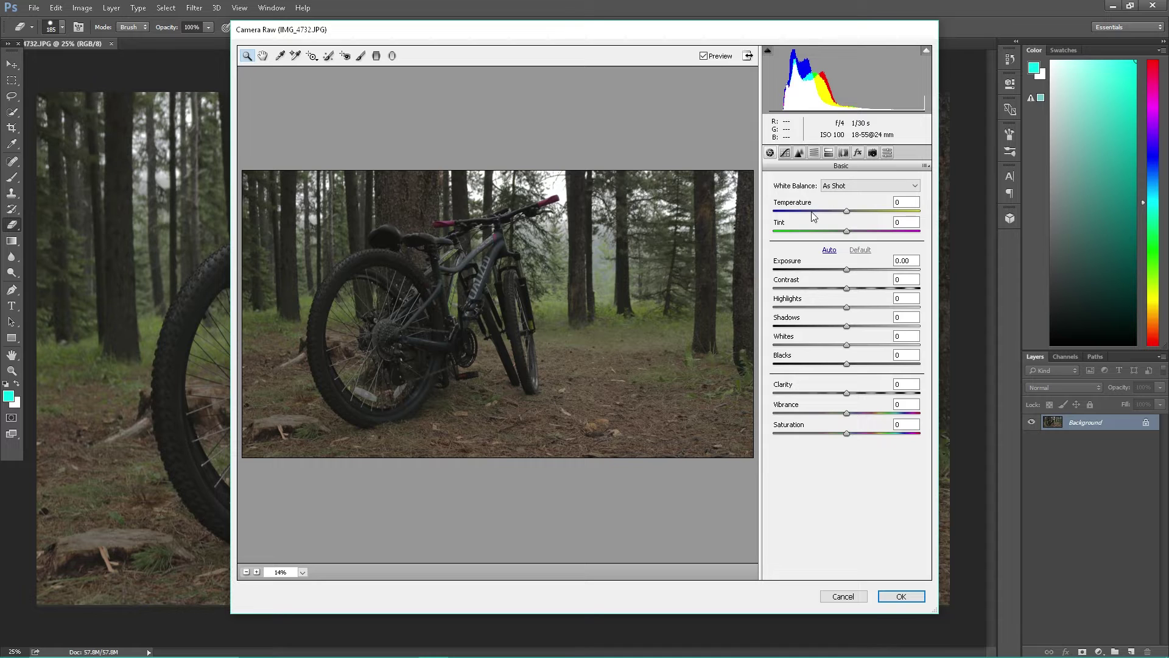
Make small Basic tweaks: Temperature and Tint +1, Exposure -0.05, Vibrance and Saturation -2.
left_click(846, 213)
left_click_drag(846, 213, 812, 213)
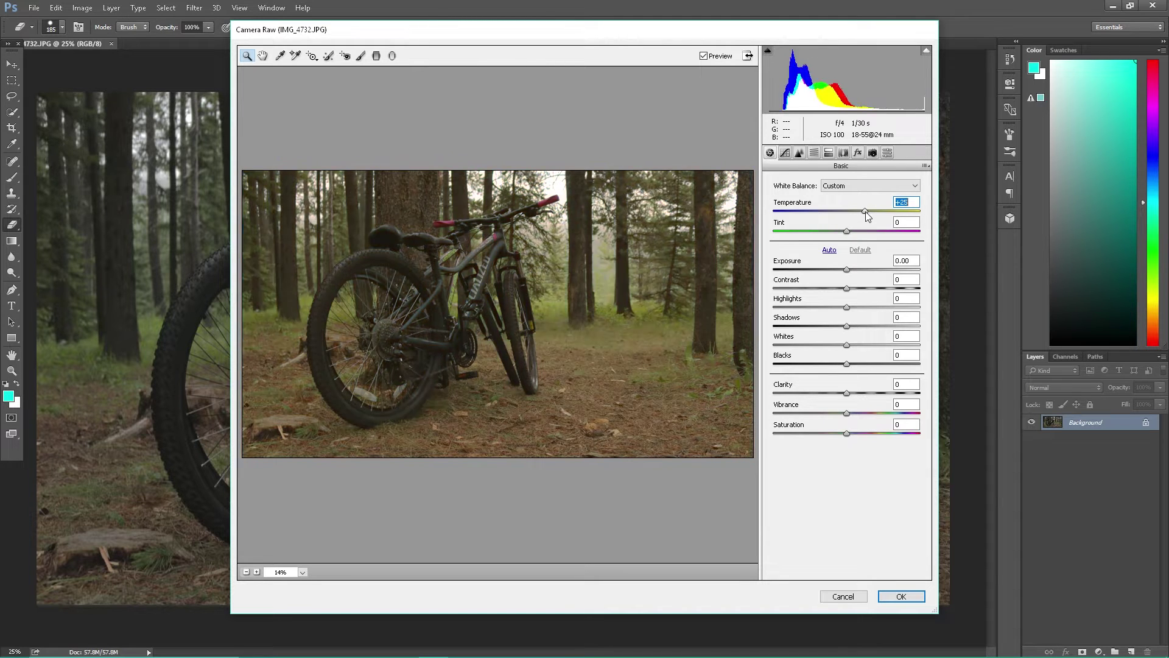
left_click_drag(813, 213, 846, 217)
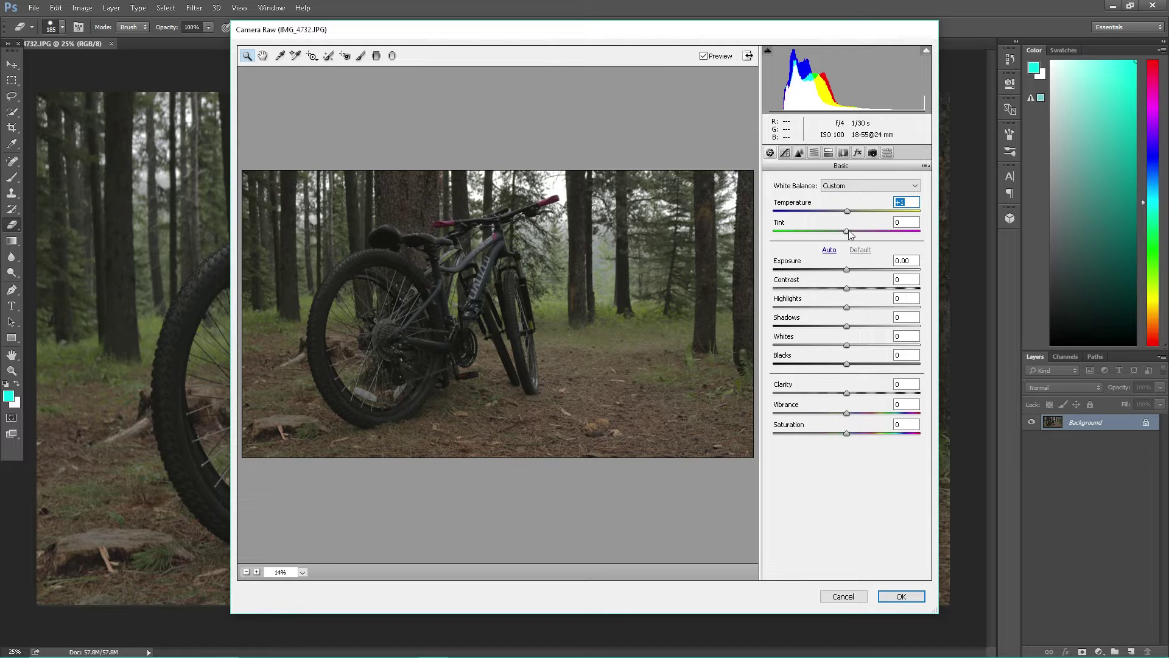
left_click_drag(850, 232, 850, 234)
left_click_drag(847, 270, 833, 270)
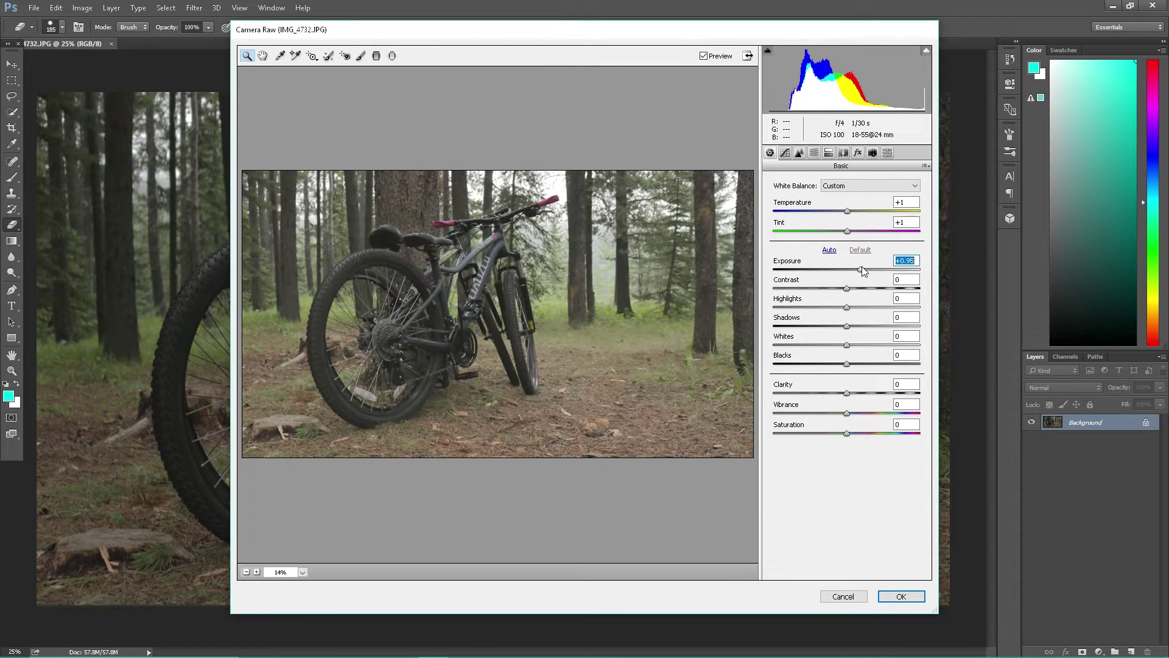
left_click_drag(863, 270, 846, 270)
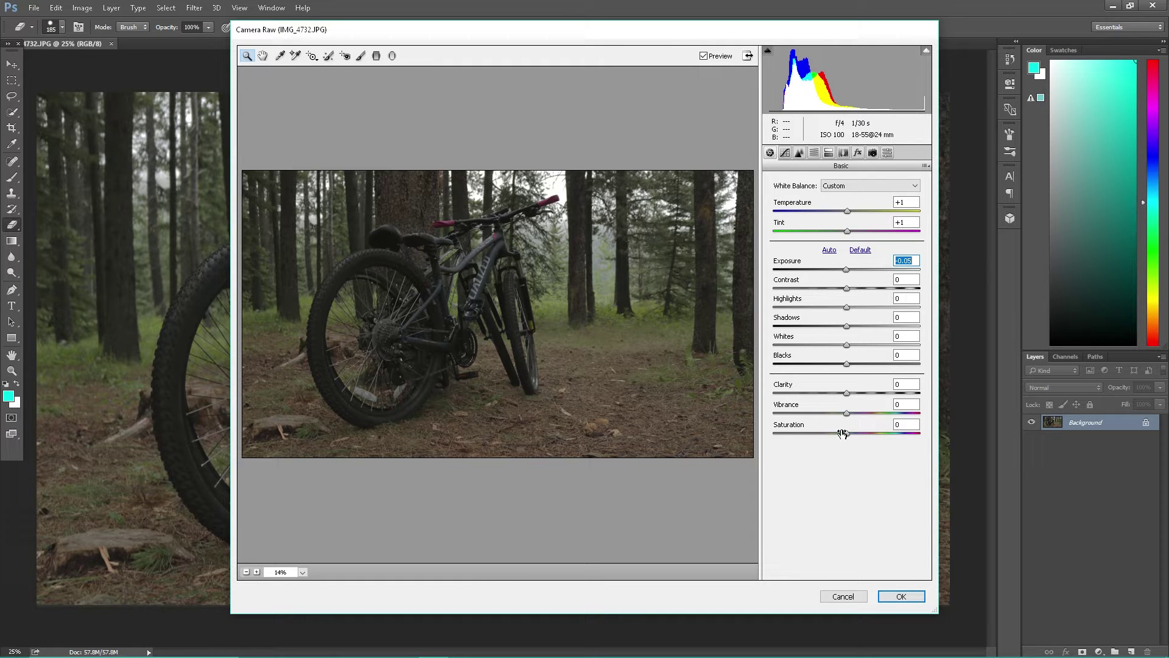
mouse_move(844, 433)
left_mouse_down()
mouse_move(812, 435)
mouse_move(889, 434)
mouse_move(839, 437)
mouse_move(897, 444)
mouse_move(835, 436)
mouse_move(848, 432)
mouse_move(835, 418)
mouse_move(902, 424)
mouse_move(828, 419)
mouse_move(845, 422)
left_mouse_up()
Set the Detail sharpening Amount to 44.
left_click(787, 154)
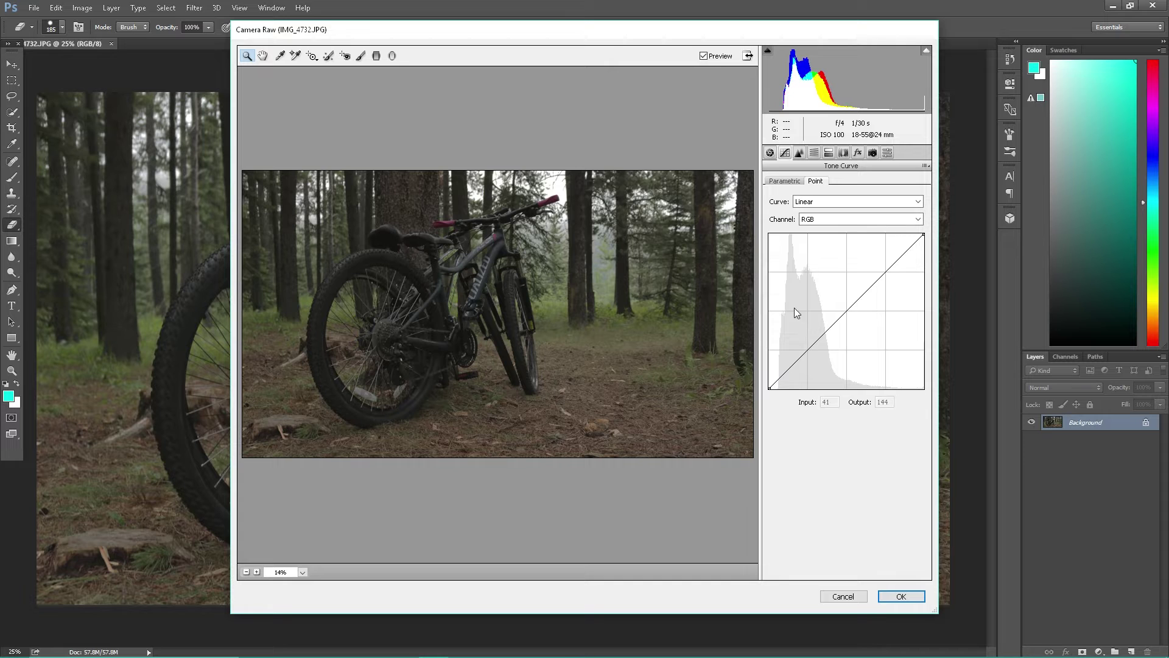
left_click(801, 152)
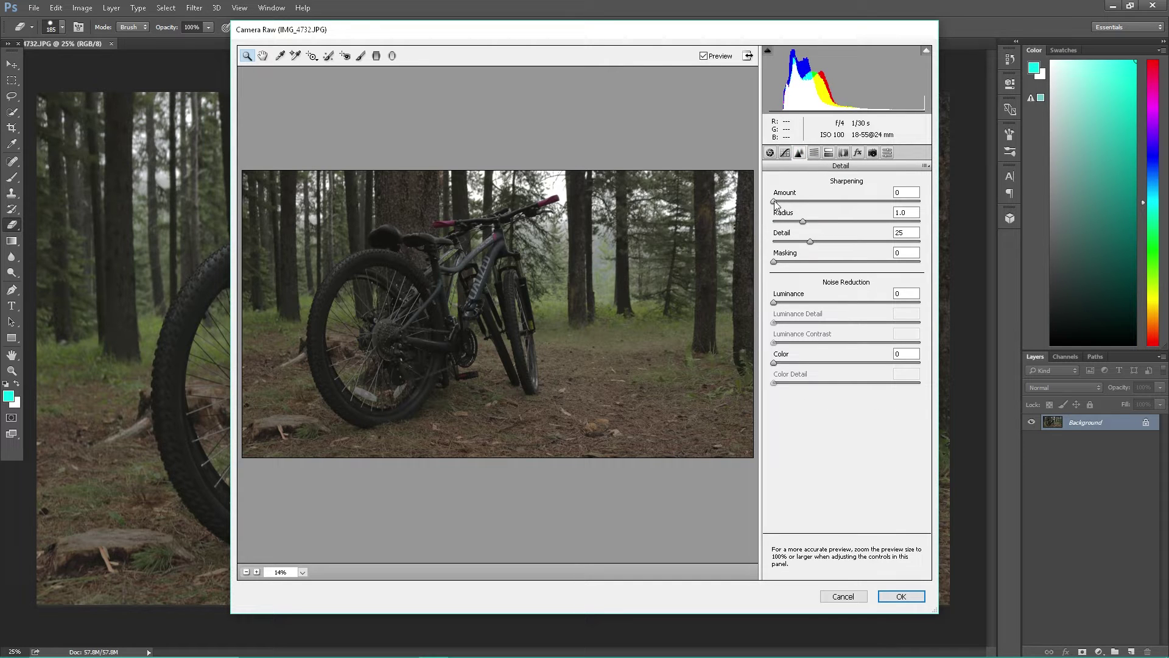
mouse_move(774, 203)
left_mouse_down()
mouse_move(877, 212)
mouse_move(788, 208)
left_mouse_up()
Try Magentas and Purples hue shifts in HSL/Grayscale, then reset the hues to default.
left_click(814, 154)
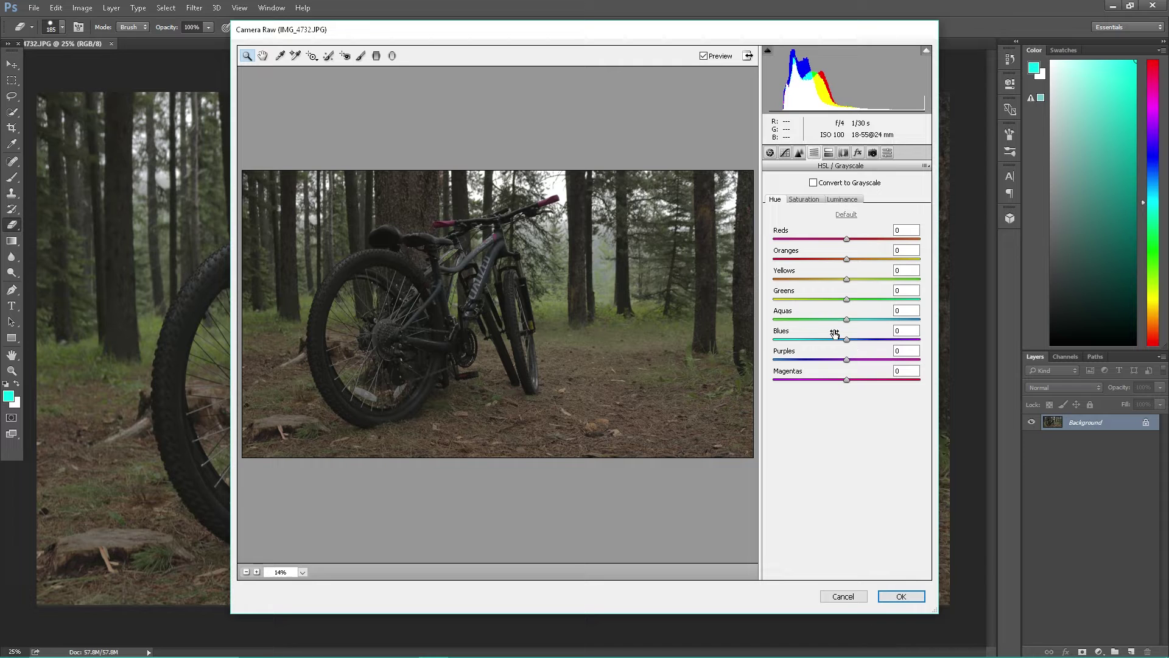
left_click(814, 200)
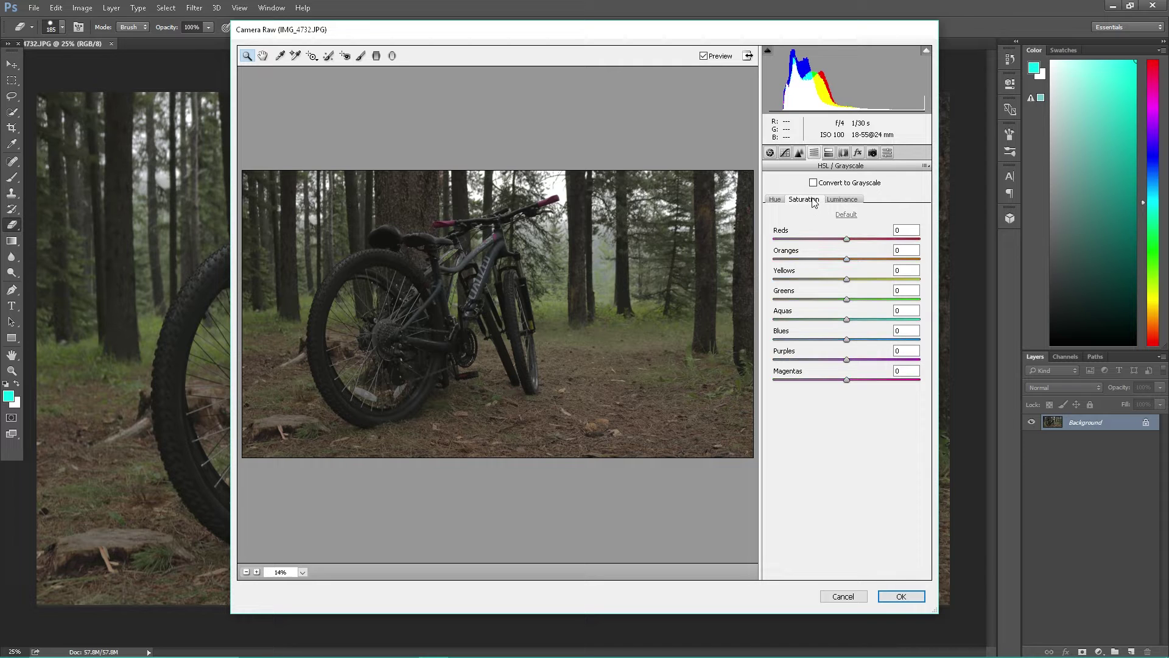
left_click(849, 200)
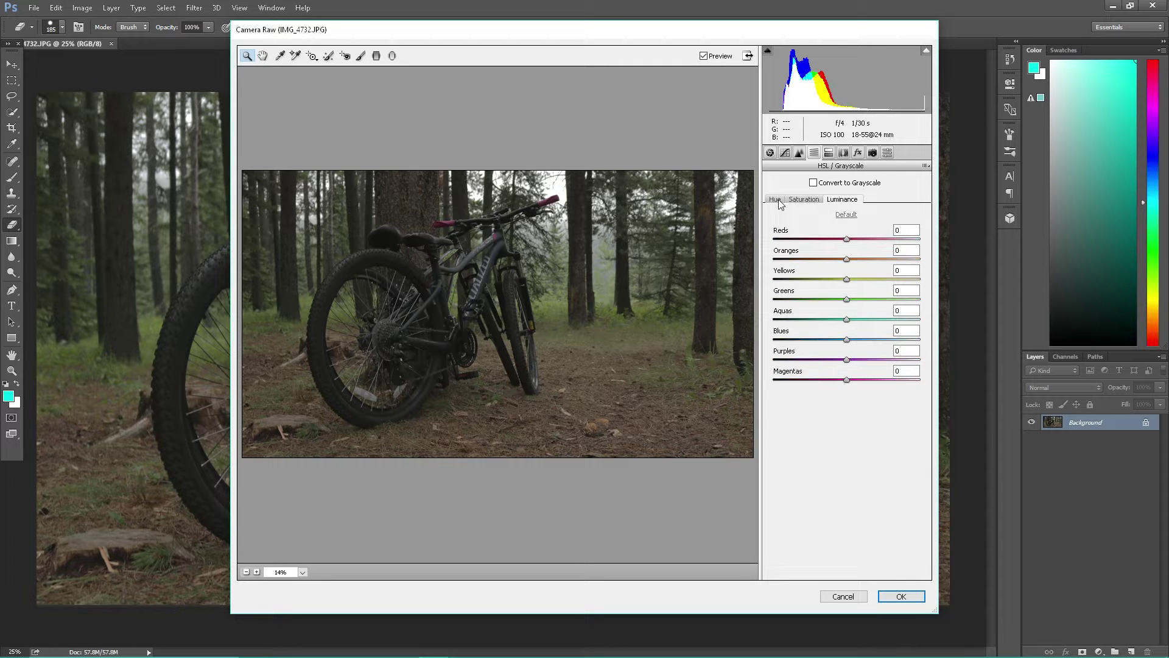
left_click(780, 202)
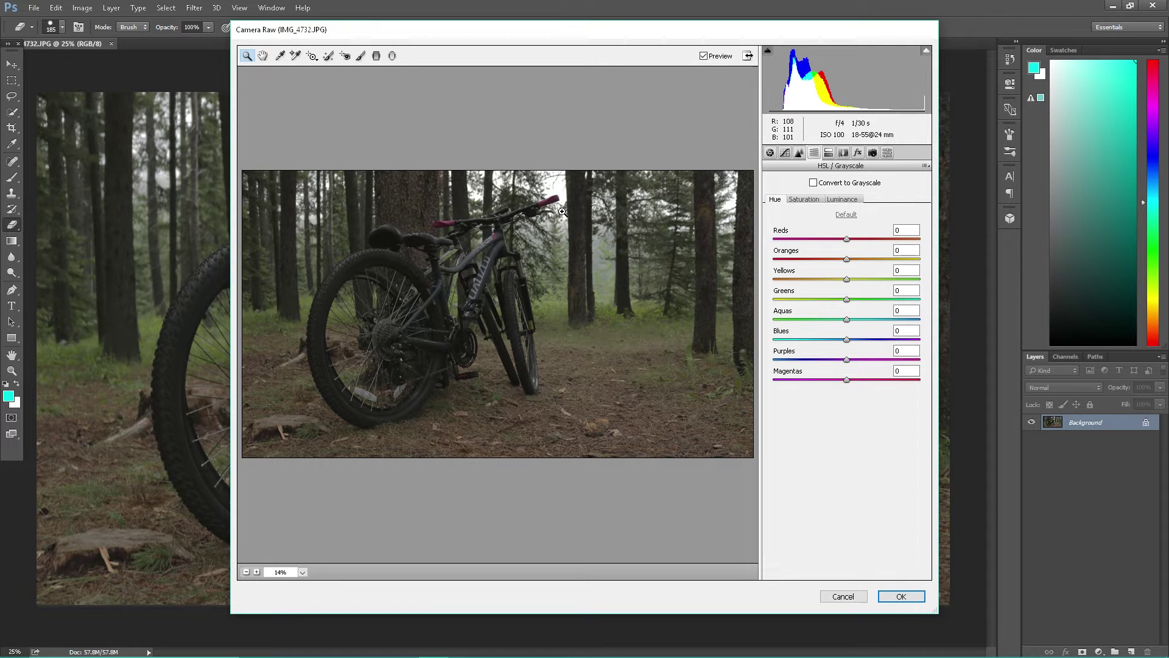
mouse_move(846, 380)
left_mouse_down()
mouse_move(823, 380)
mouse_move(860, 381)
left_mouse_up()
mouse_move(846, 359)
left_mouse_down()
mouse_move(834, 373)
mouse_move(886, 378)
mouse_move(848, 374)
mouse_move(852, 341)
mouse_move(848, 350)
left_mouse_up()
left_click_drag(918, 379, 851, 381)
left_click(846, 215)
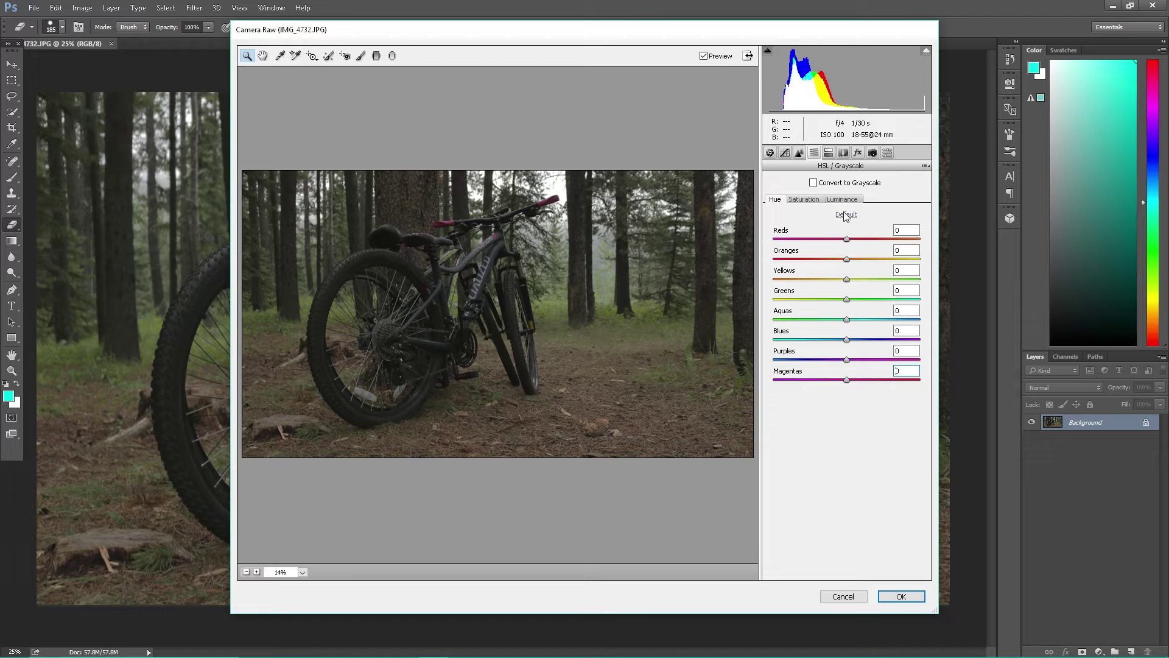
left_click(884, 153)
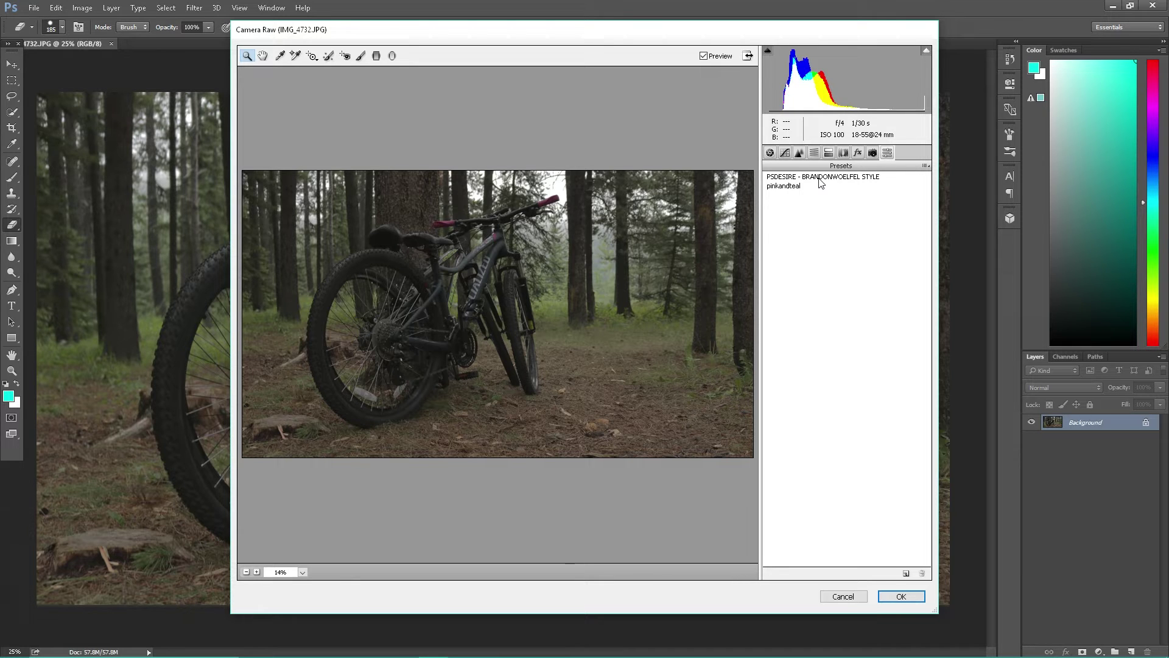
Preview the pinkandteal and PSDESIRE - BRANDONWOELFEL STYLE presets, then cancel Camera Raw.
left_click(786, 186)
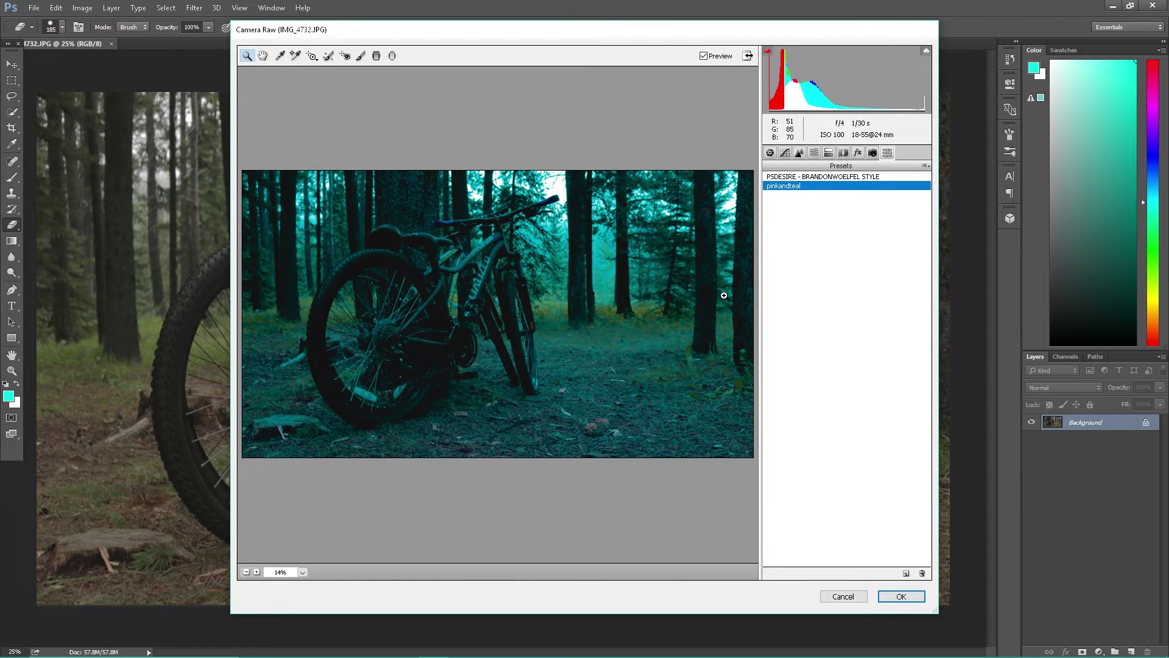
left_click(802, 178)
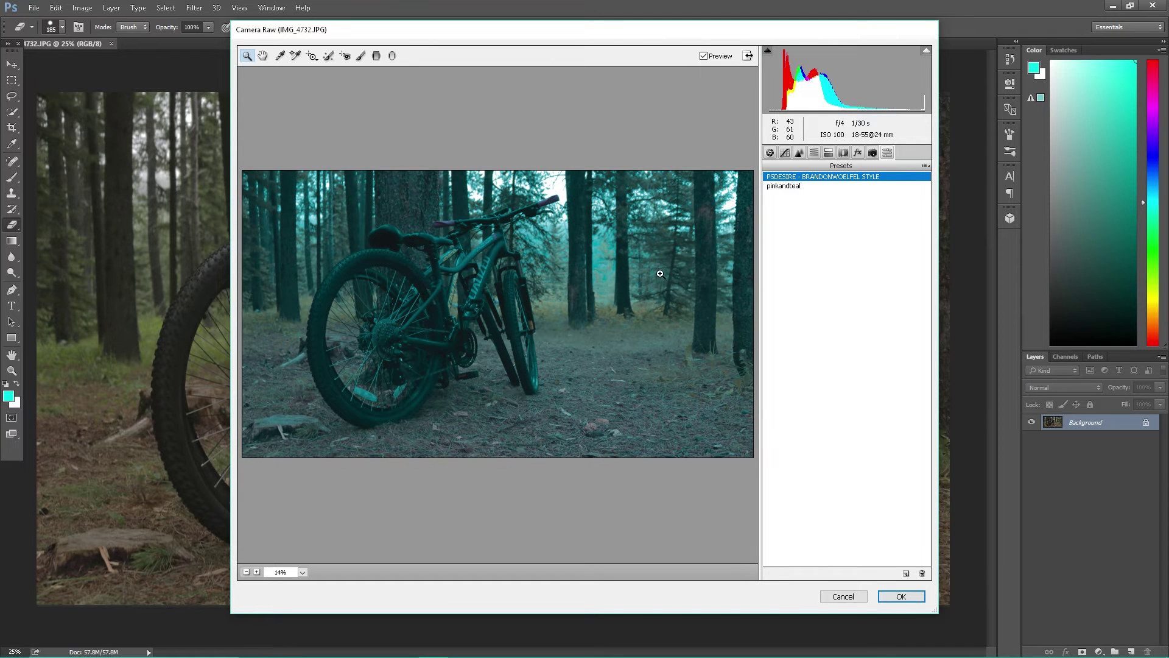
left_click(842, 596)
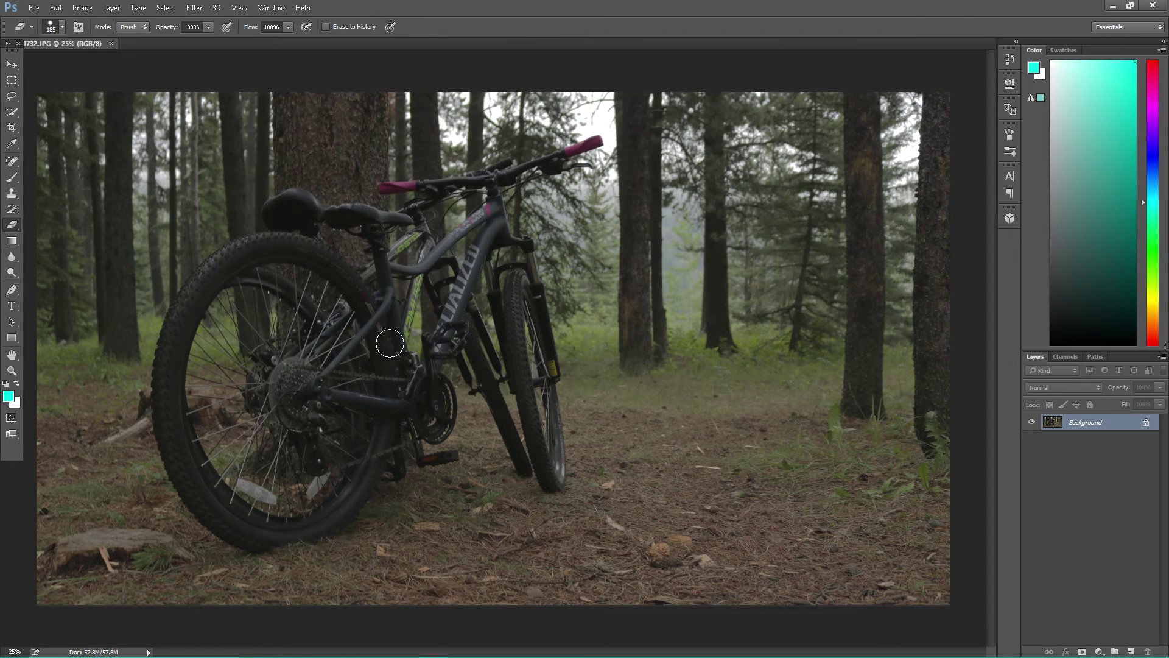
Reopen Camera Raw and set Temperature -46, Tint -23, Contrast +73, Exposure +0.45.
left_click(194, 8)
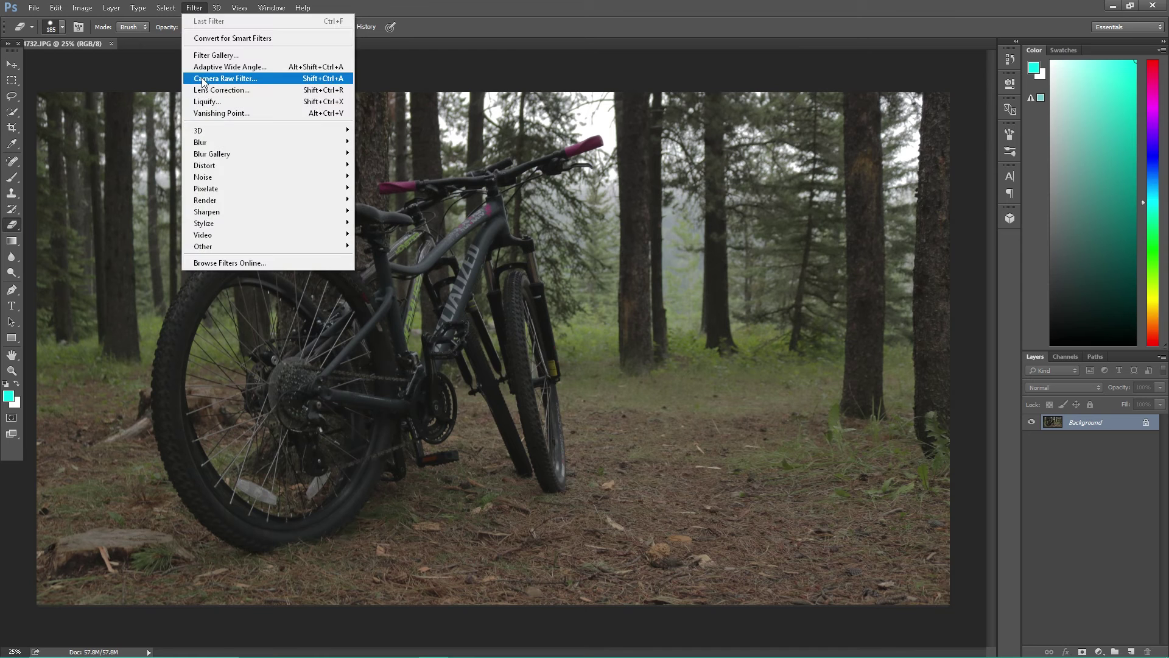
left_click(207, 78)
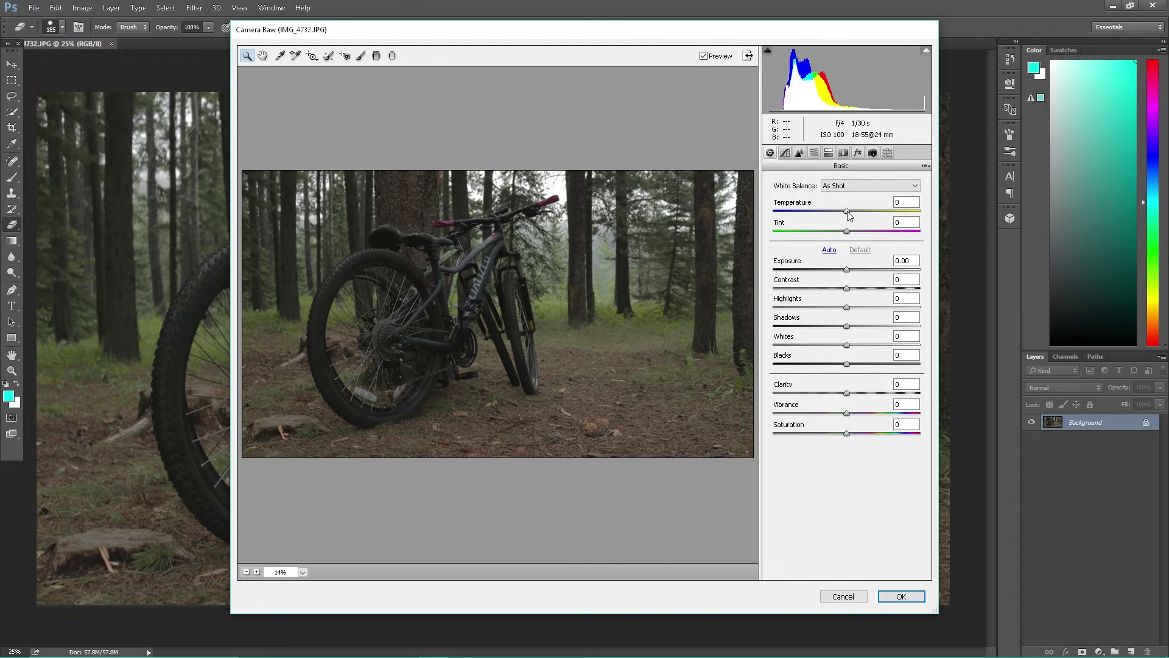
left_click_drag(846, 211, 815, 214)
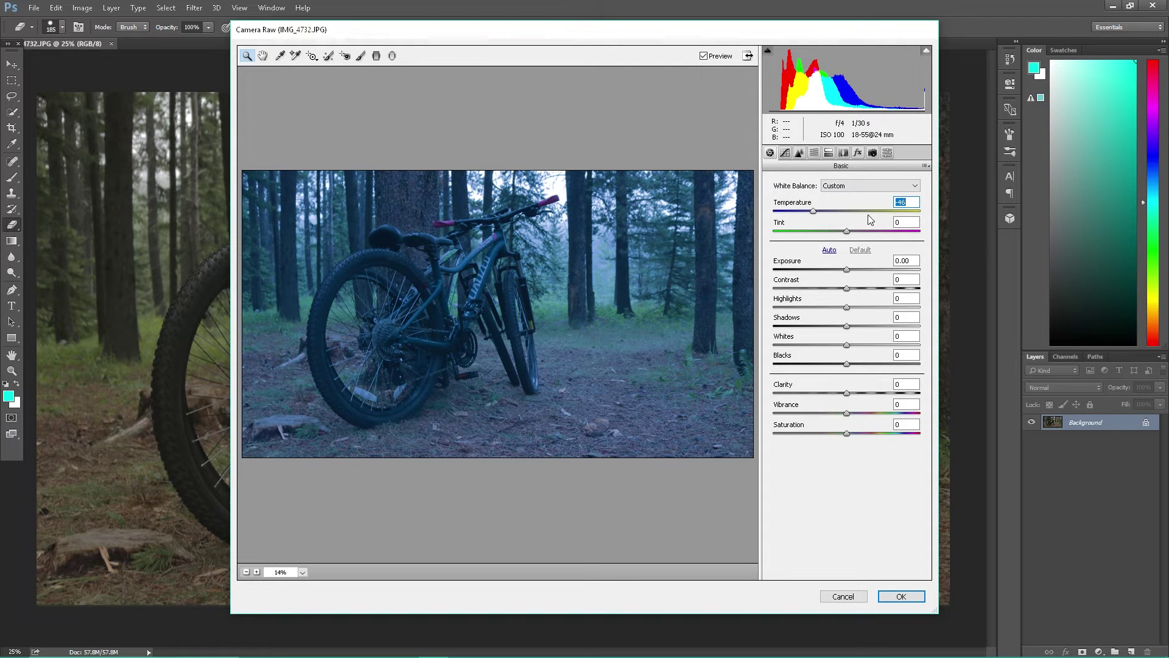
mouse_move(846, 232)
left_mouse_down()
mouse_move(833, 241)
mouse_move(849, 251)
mouse_move(813, 250)
mouse_move(858, 257)
mouse_move(830, 273)
mouse_move(829, 236)
left_mouse_up()
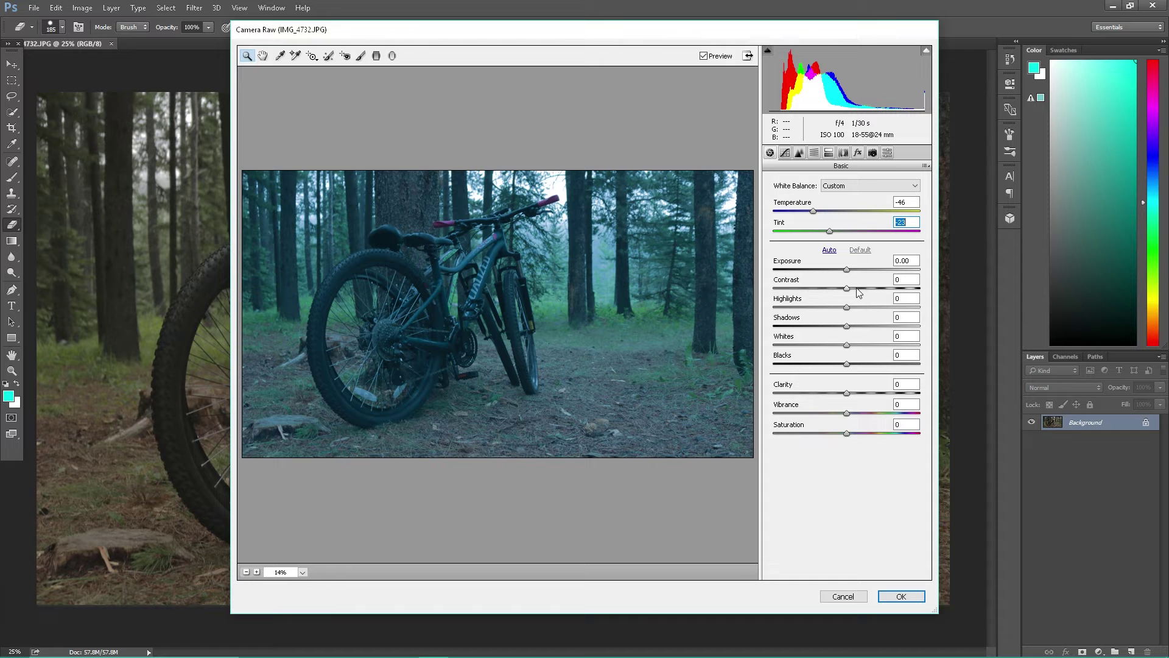
mouse_move(847, 269)
left_mouse_down()
mouse_move(832, 271)
mouse_move(851, 271)
left_mouse_up()
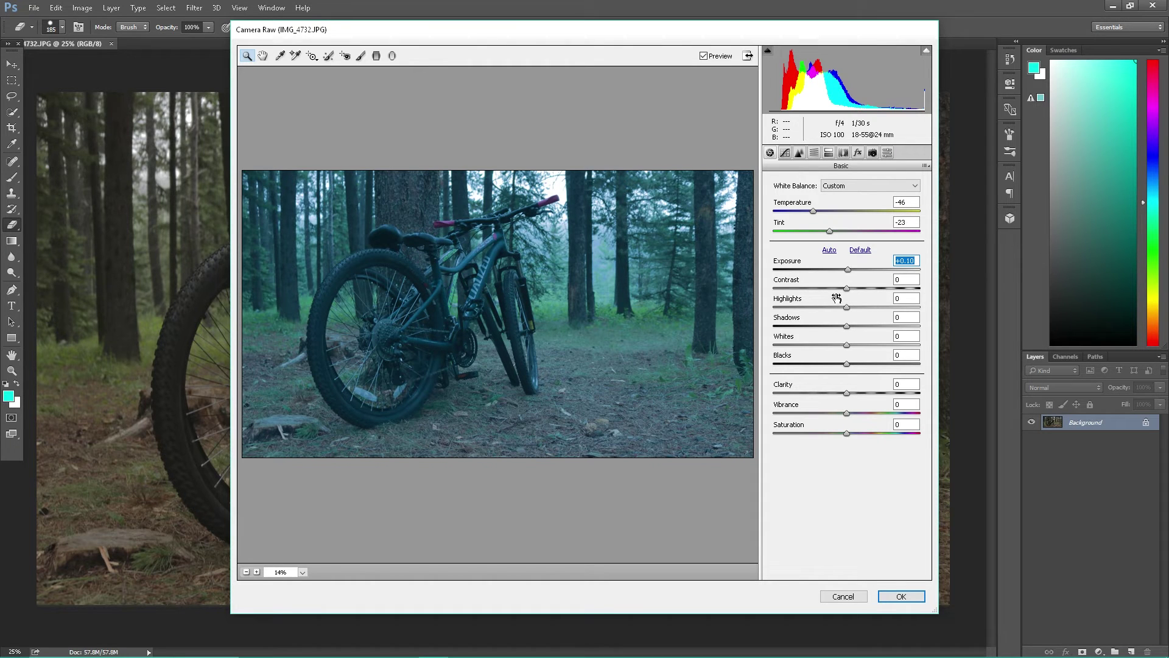
left_click_drag(847, 289, 902, 300)
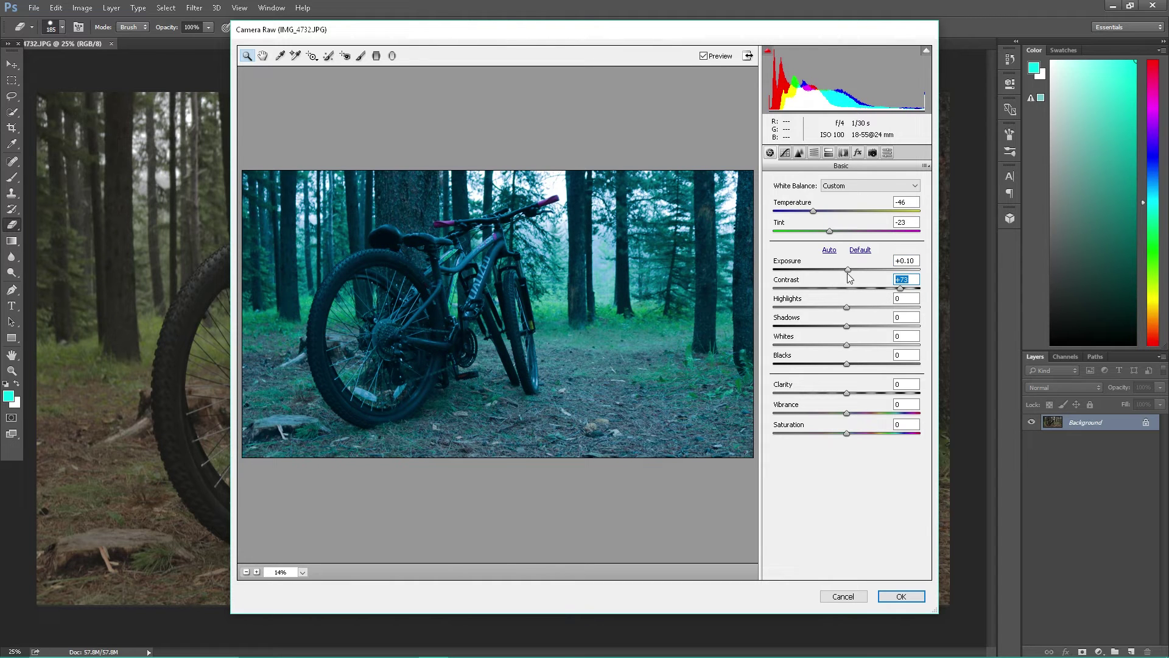
left_click_drag(848, 274, 849, 277)
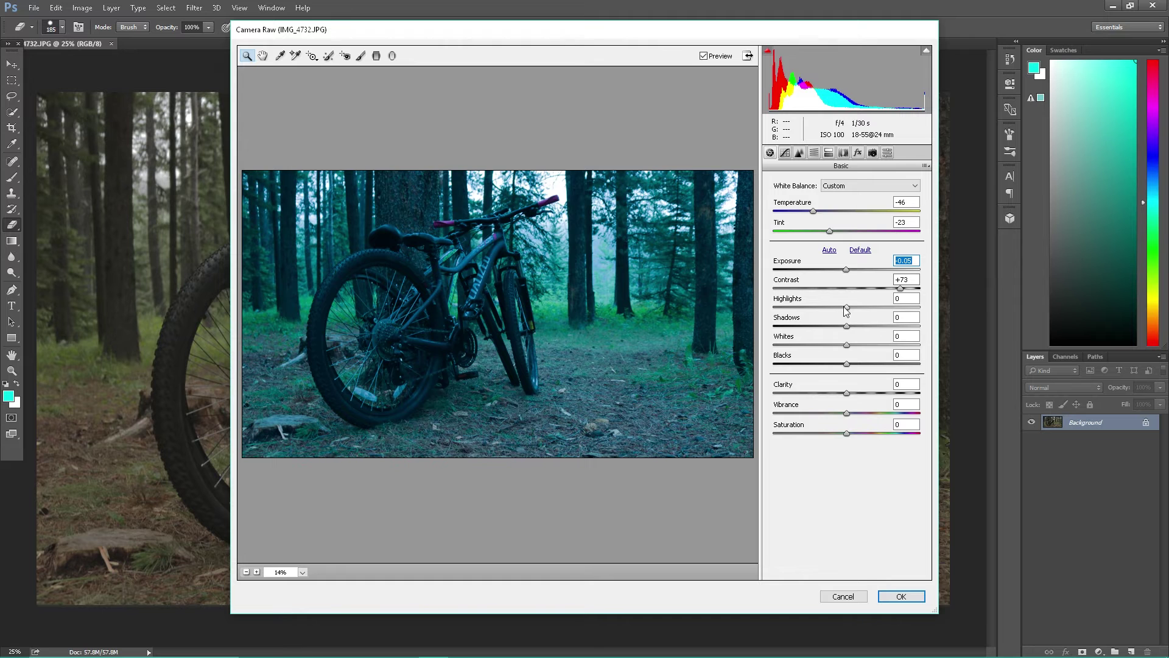
Pull Highlights down to -78 and Shadows to -32.
left_click_drag(846, 307, 822, 324)
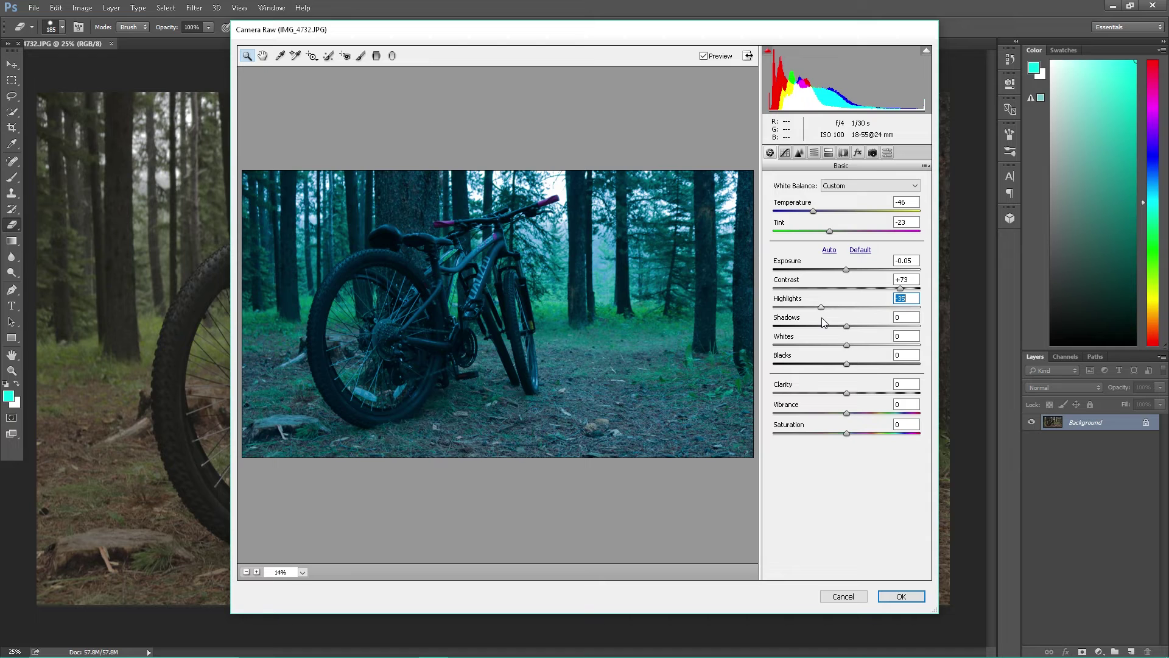
left_click_drag(821, 318, 822, 319)
left_click_drag(825, 321, 791, 330)
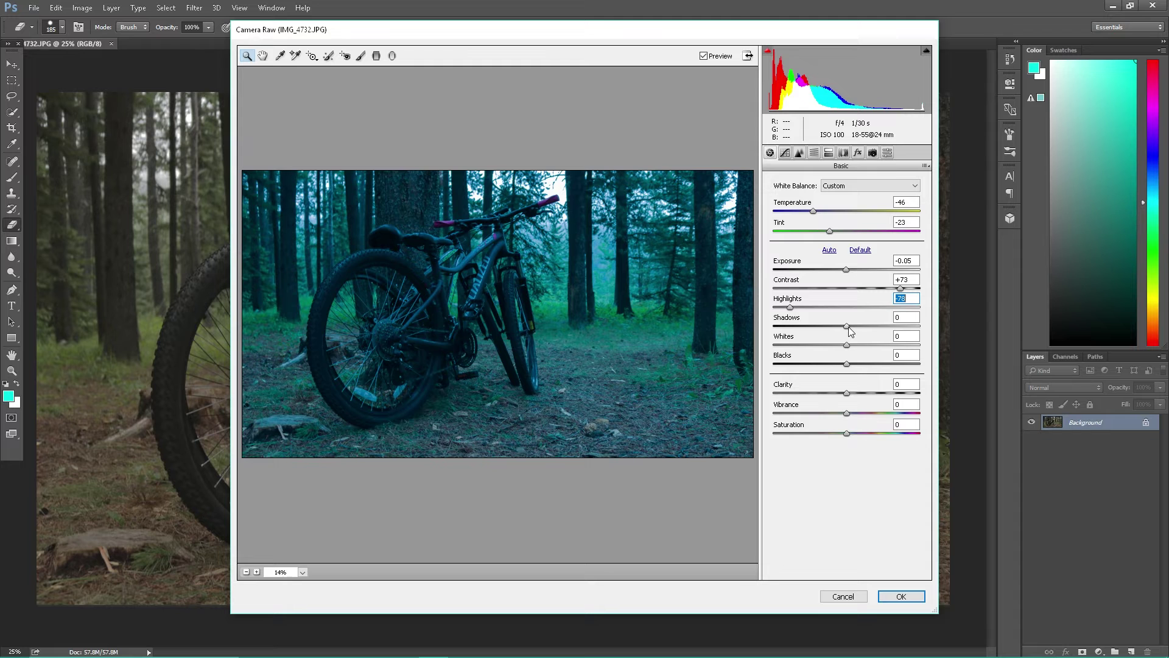
left_click_drag(847, 326, 895, 364)
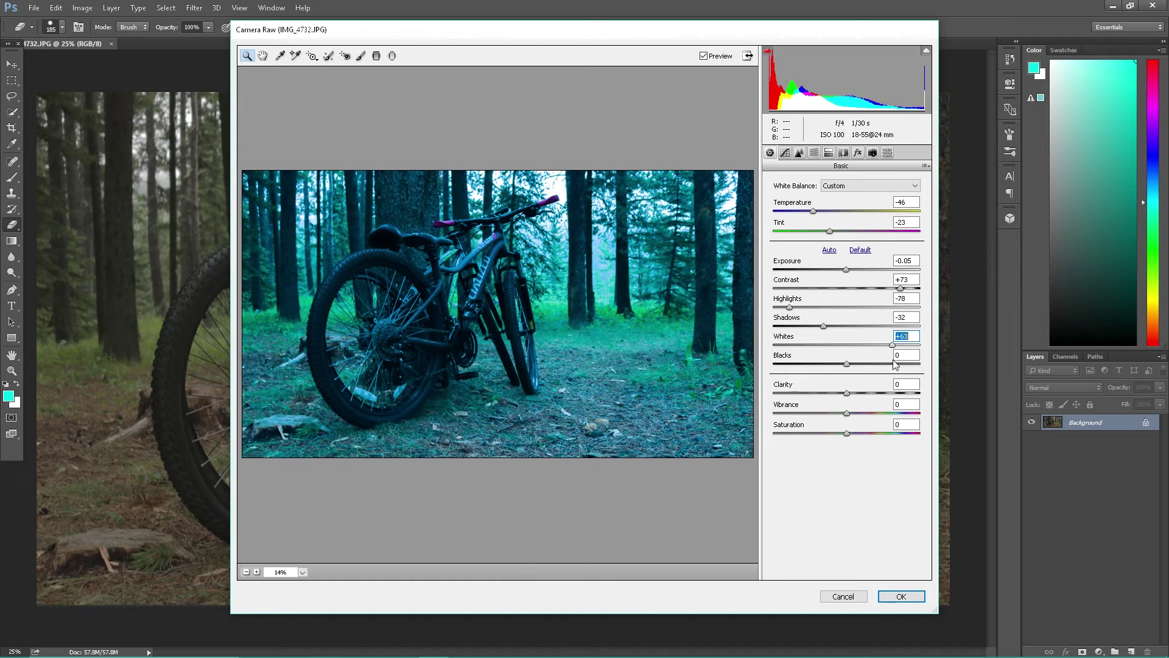
Set Whites +45, Blacks +13, Clarity +9, Vibrance +42, Saturation +16, Contrast +93, and apply.
left_click_drag(896, 364, 887, 362)
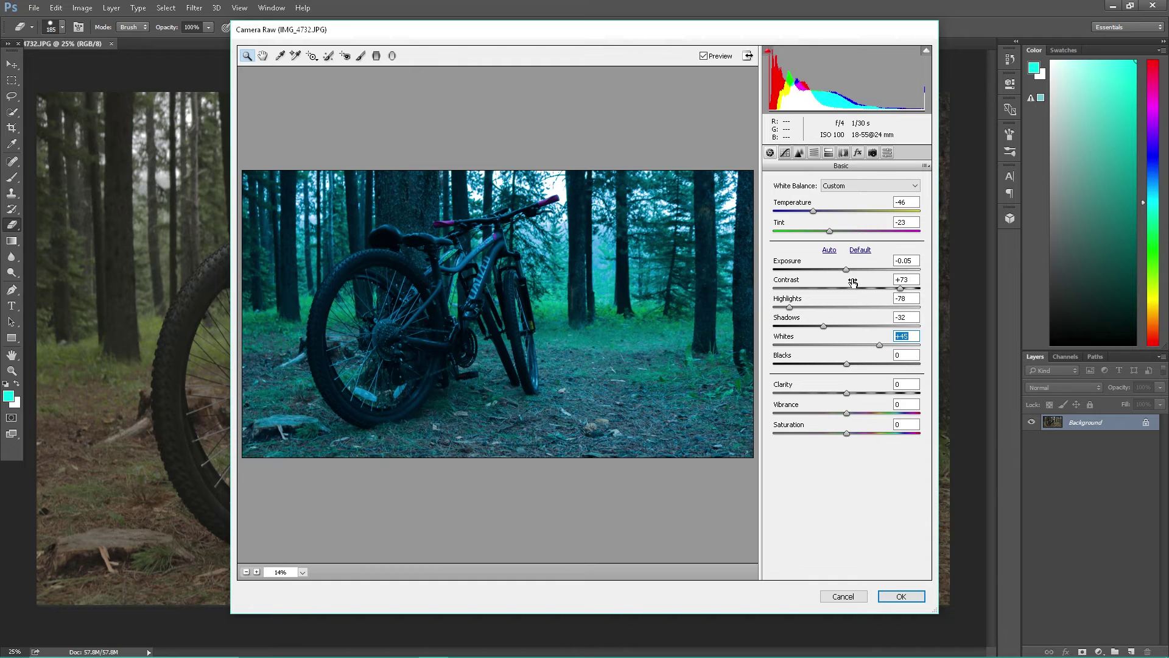
mouse_move(847, 364)
left_mouse_down()
mouse_move(829, 369)
mouse_move(886, 384)
mouse_move(797, 378)
mouse_move(856, 381)
left_mouse_up()
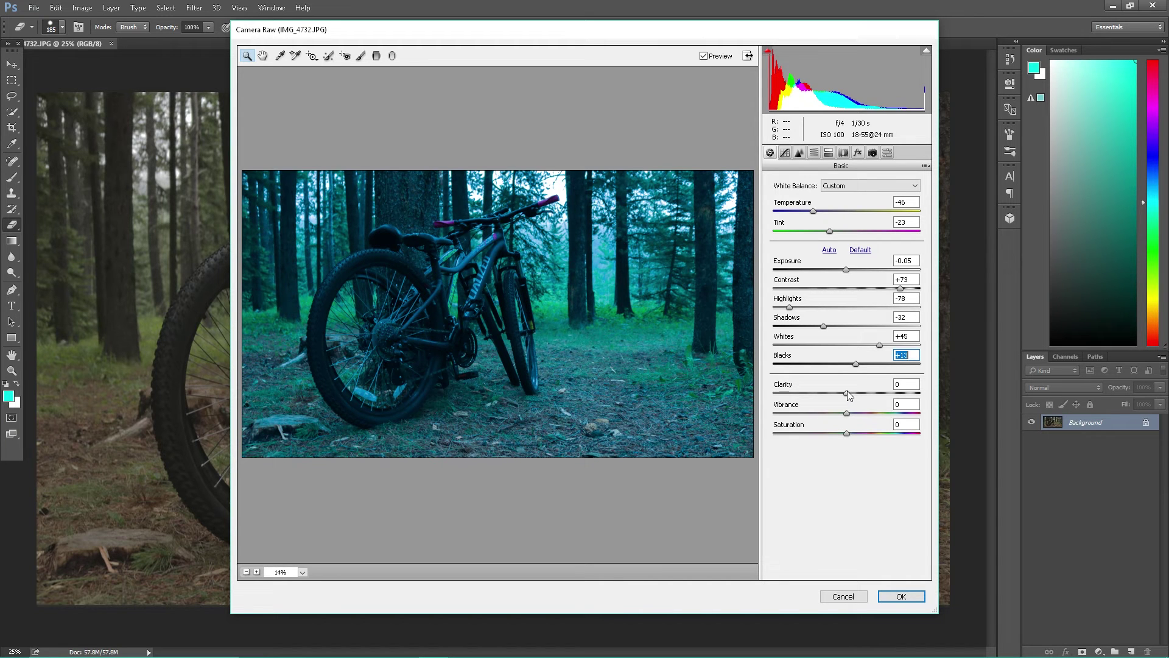
left_click_drag(848, 396, 874, 431)
type("0")
left_click_drag(847, 393, 877, 414)
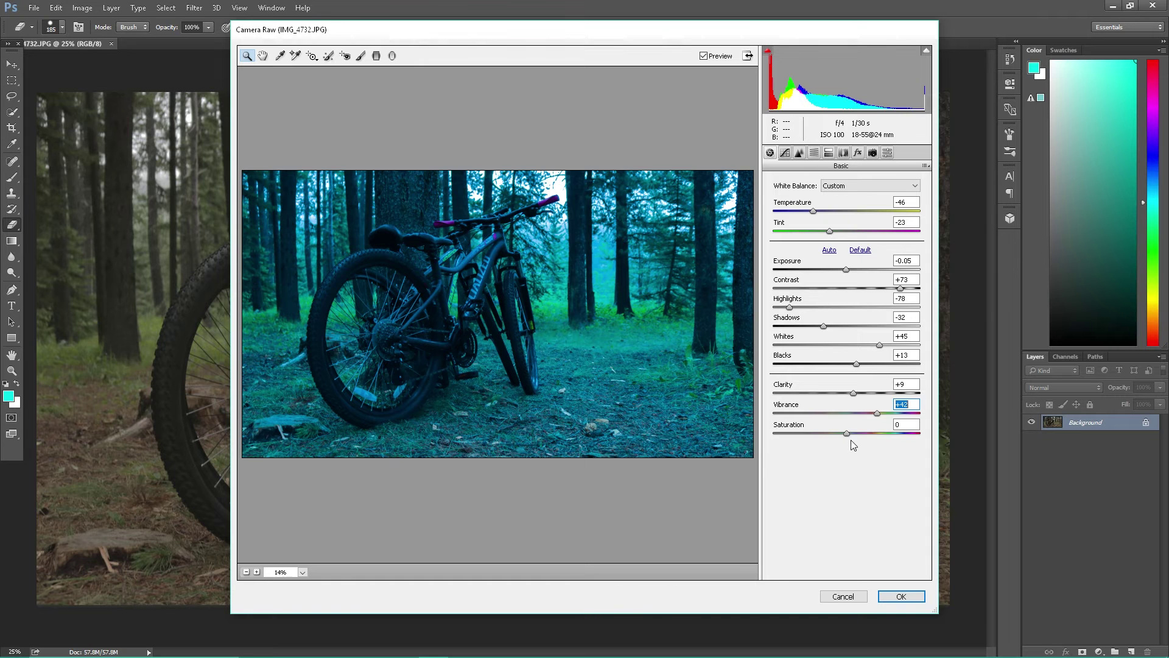
mouse_move(846, 433)
left_mouse_down()
mouse_move(864, 434)
mouse_move(857, 451)
left_mouse_up()
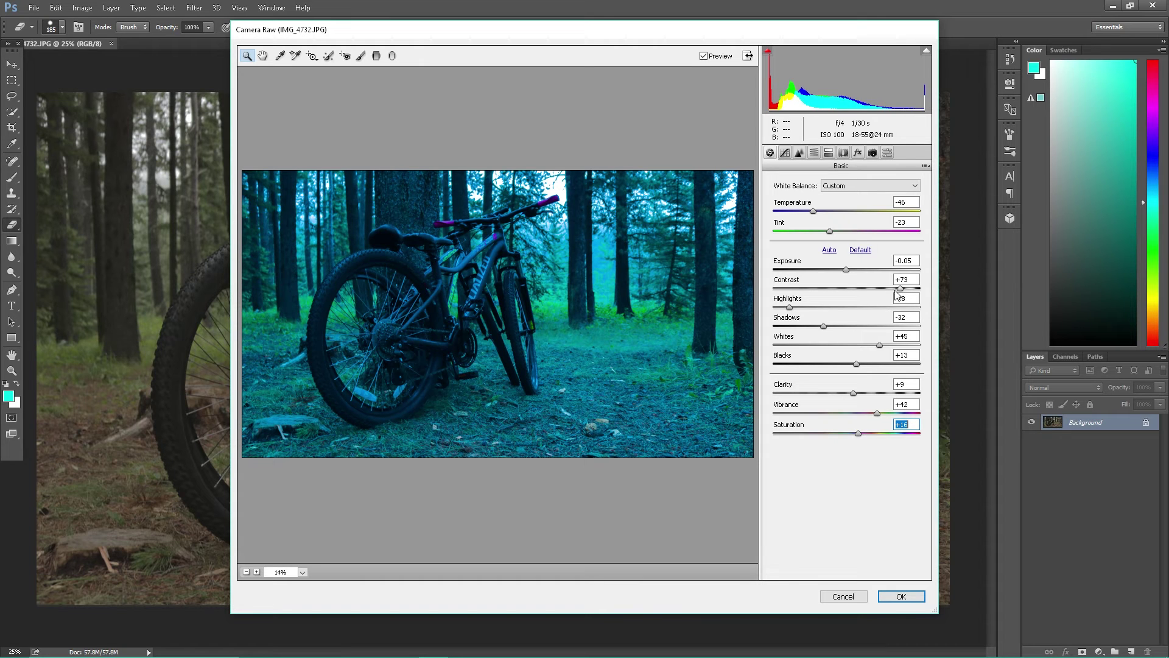
left_click_drag(899, 288, 918, 295)
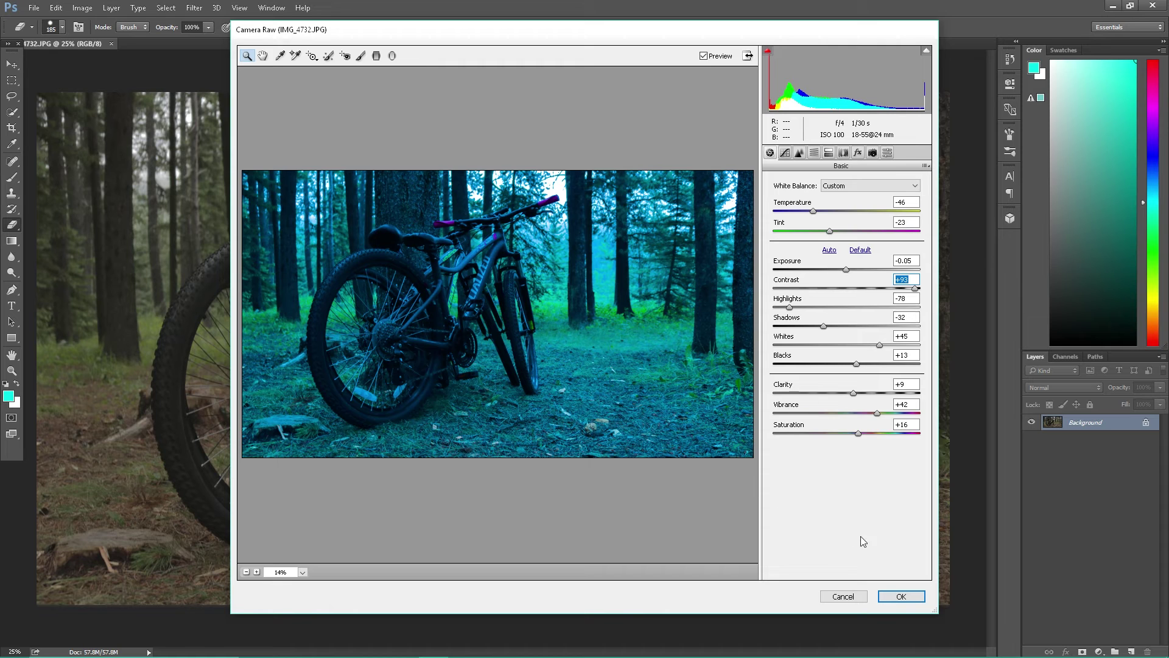
left_click(902, 597)
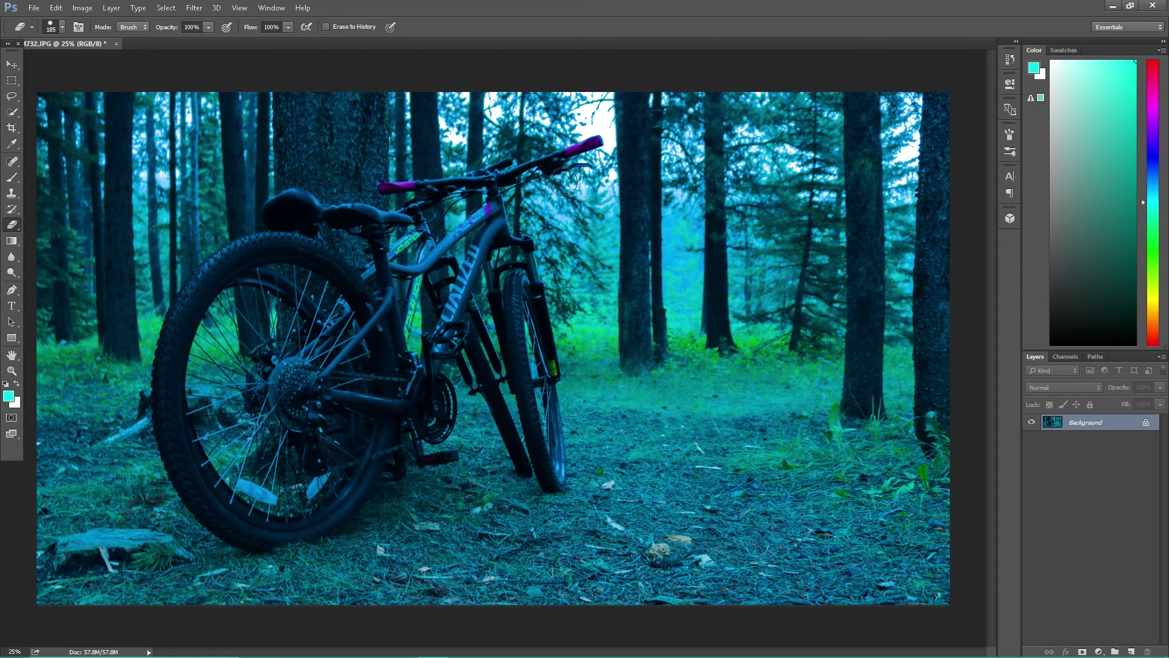
Open the Filter menu on the teal-graded bike photo.
left_click(197, 8)
Open the Lens Correction filter on the teal bike photo.
left_click(198, 8)
left_click(194, 7)
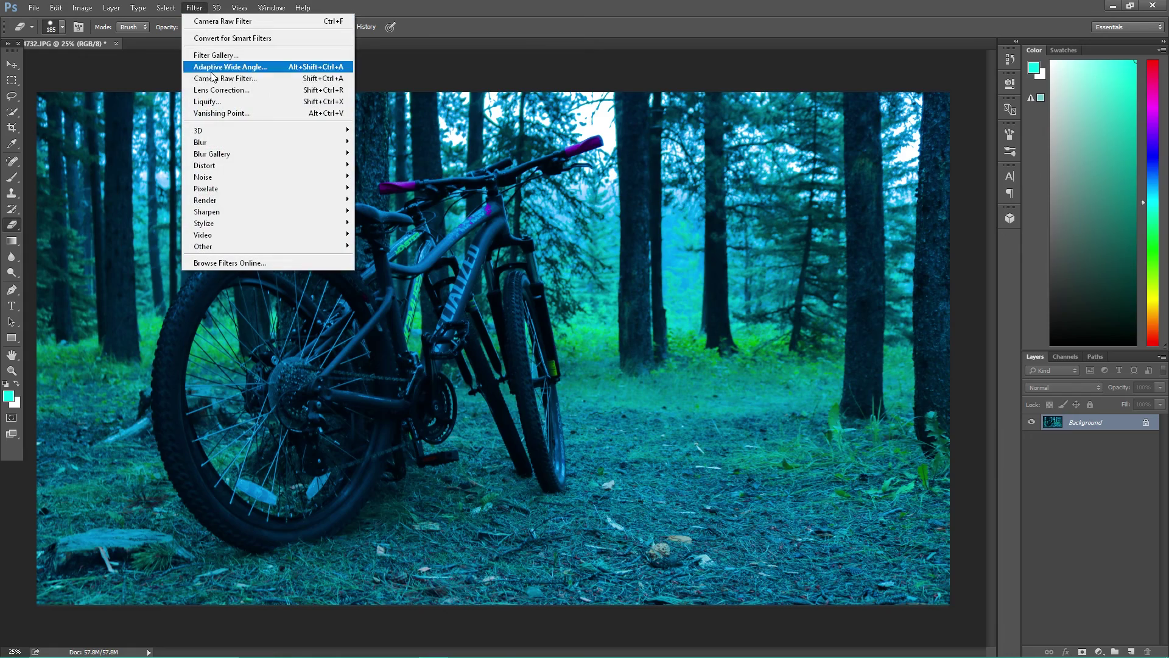
left_click(218, 90)
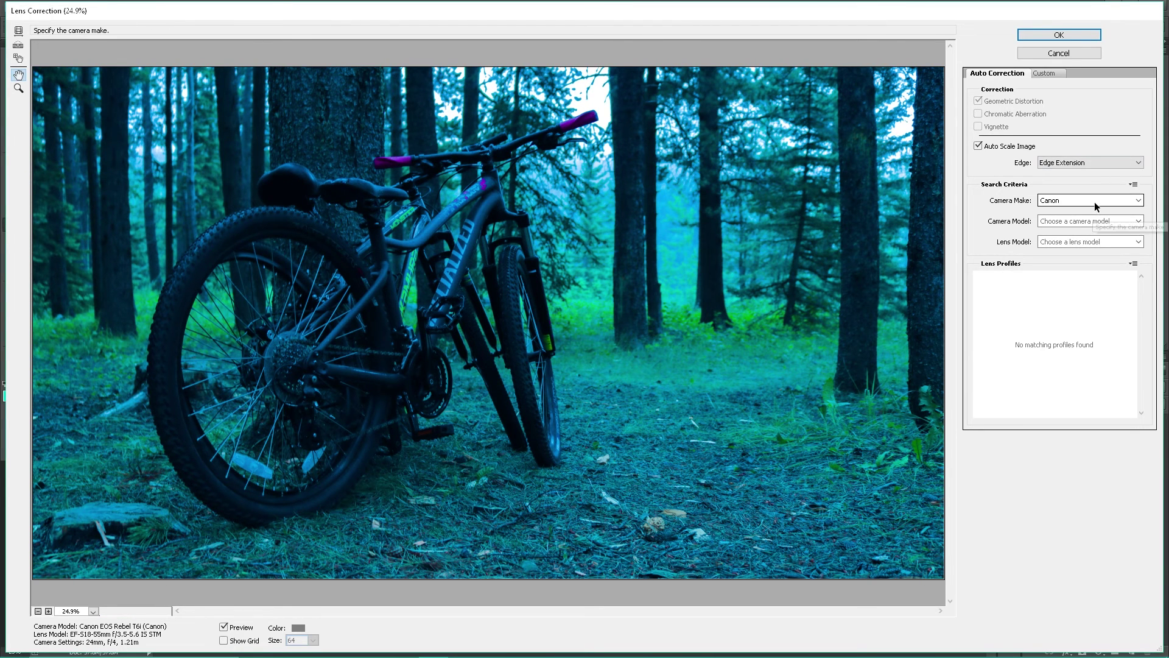
Try the Canon EOS REBEL T1i camera and 18-50mm lens profile, then show Custom settings.
left_click(1094, 221)
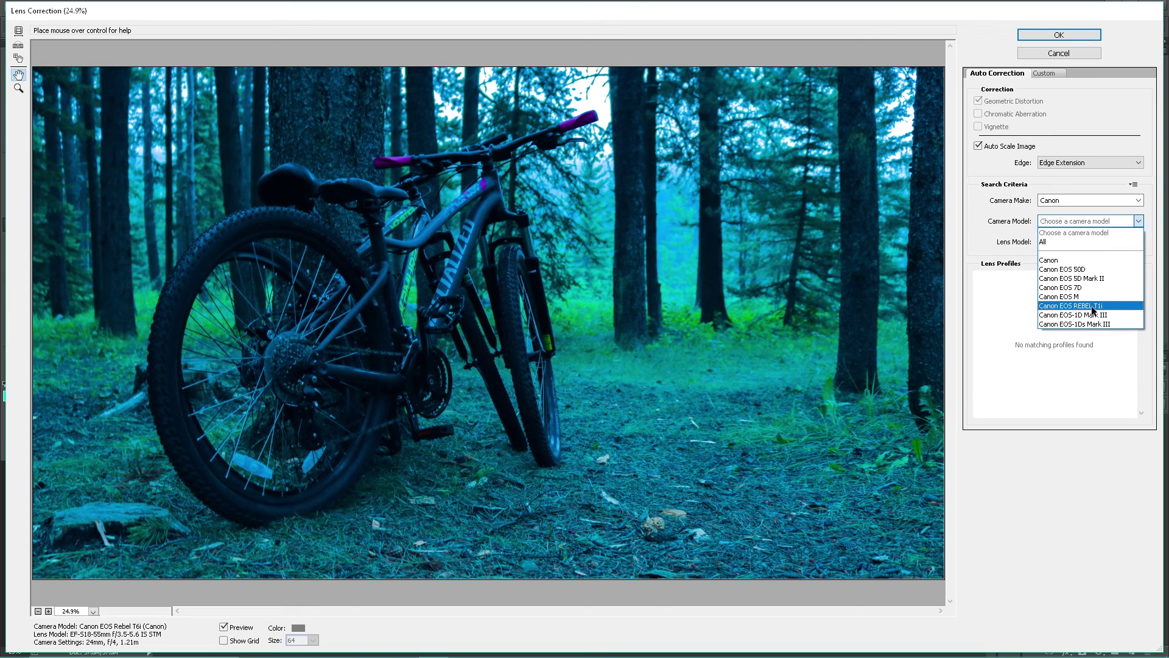
left_click(1091, 306)
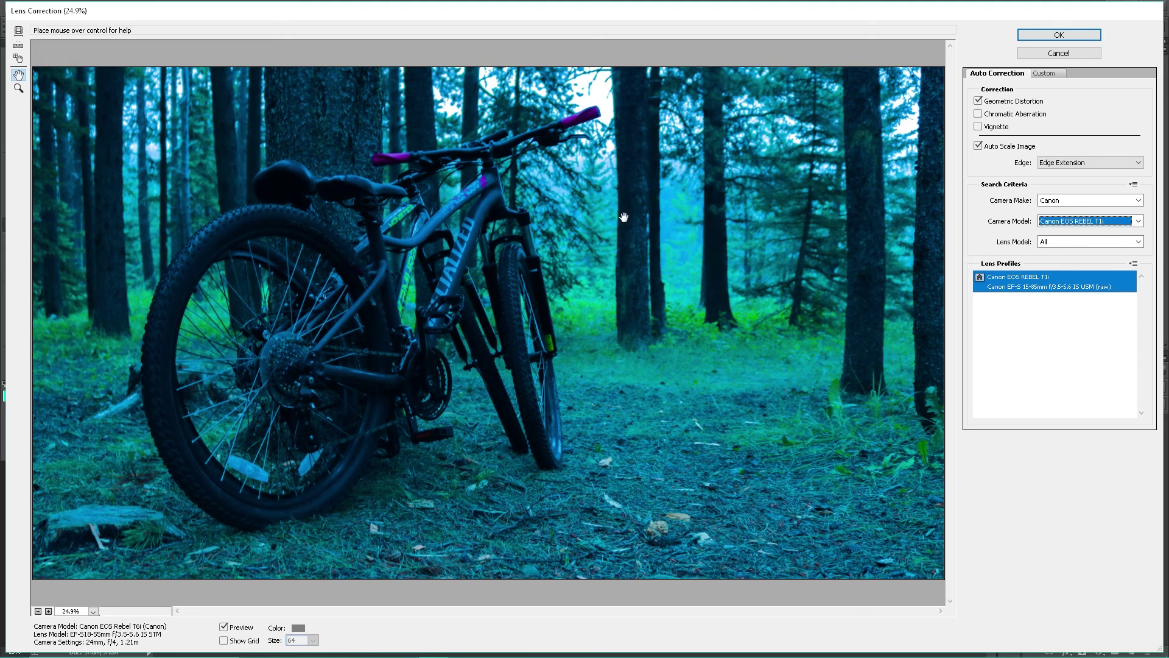
left_click(1122, 219)
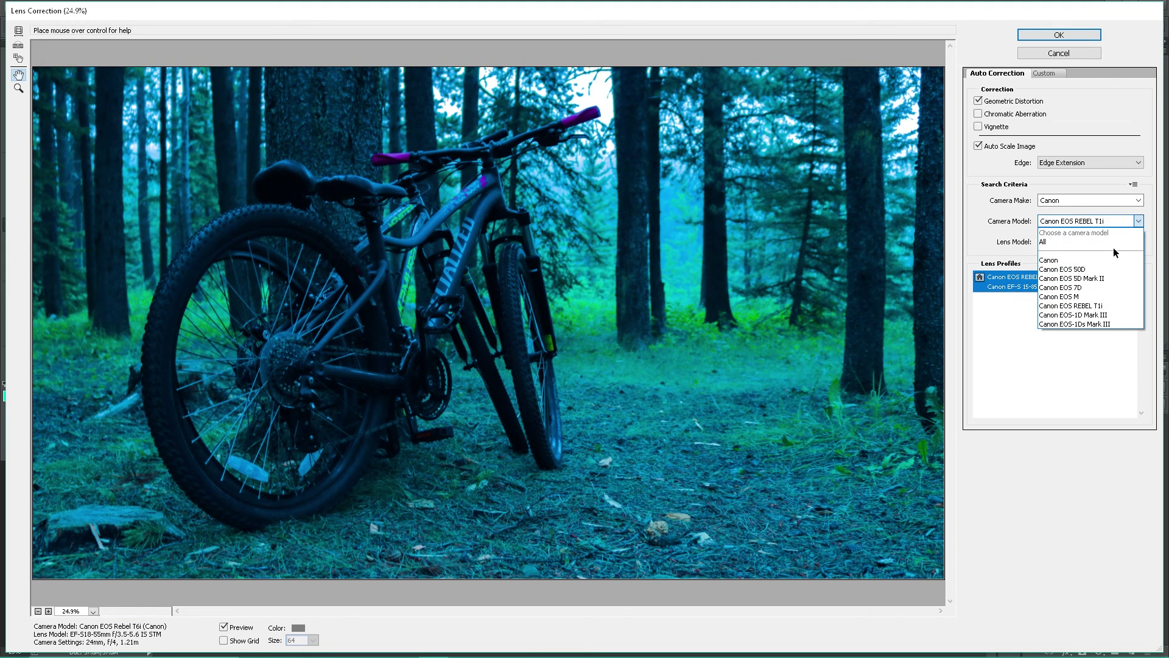
left_click(1108, 243)
left_click(1109, 244)
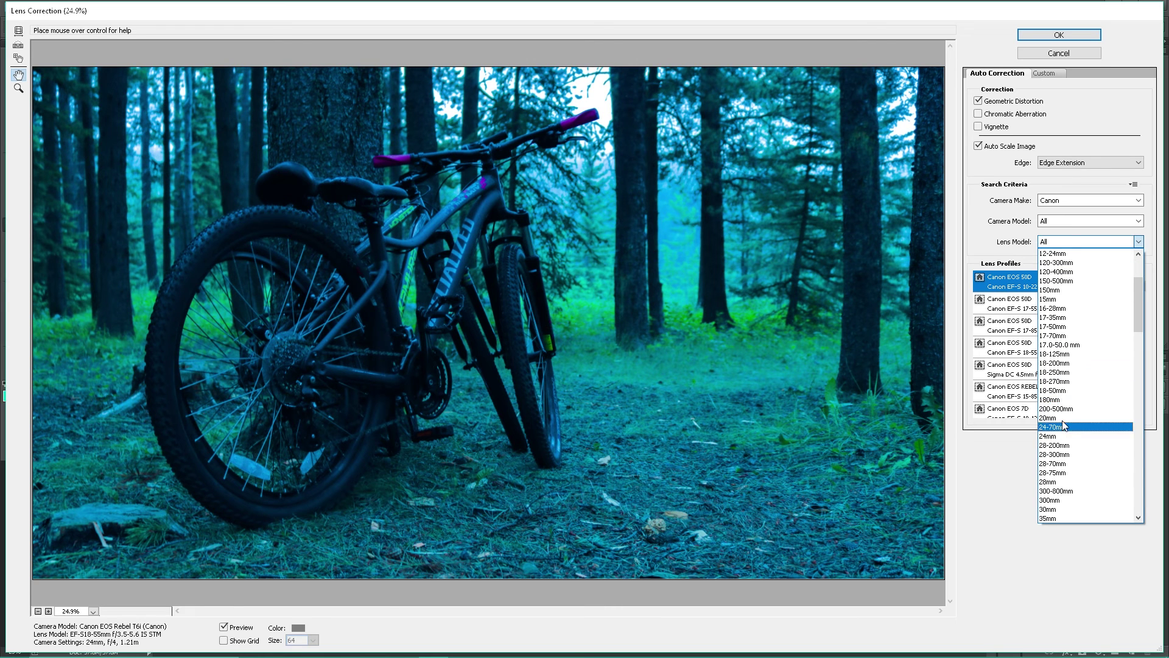
left_click(1069, 393)
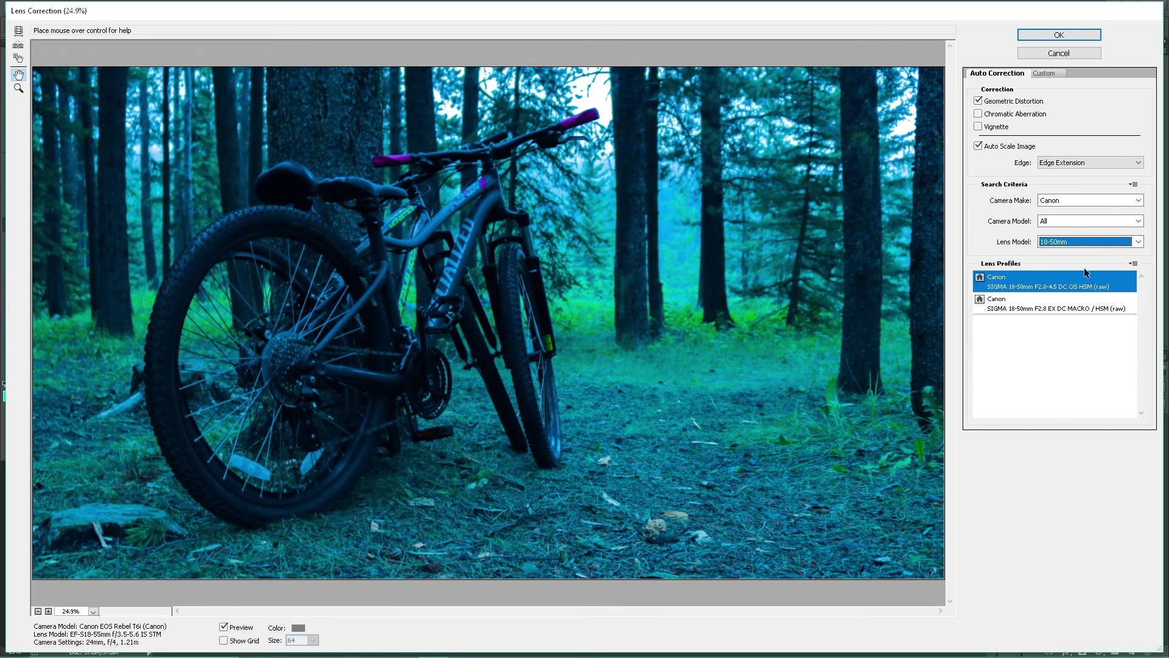
left_click(1043, 73)
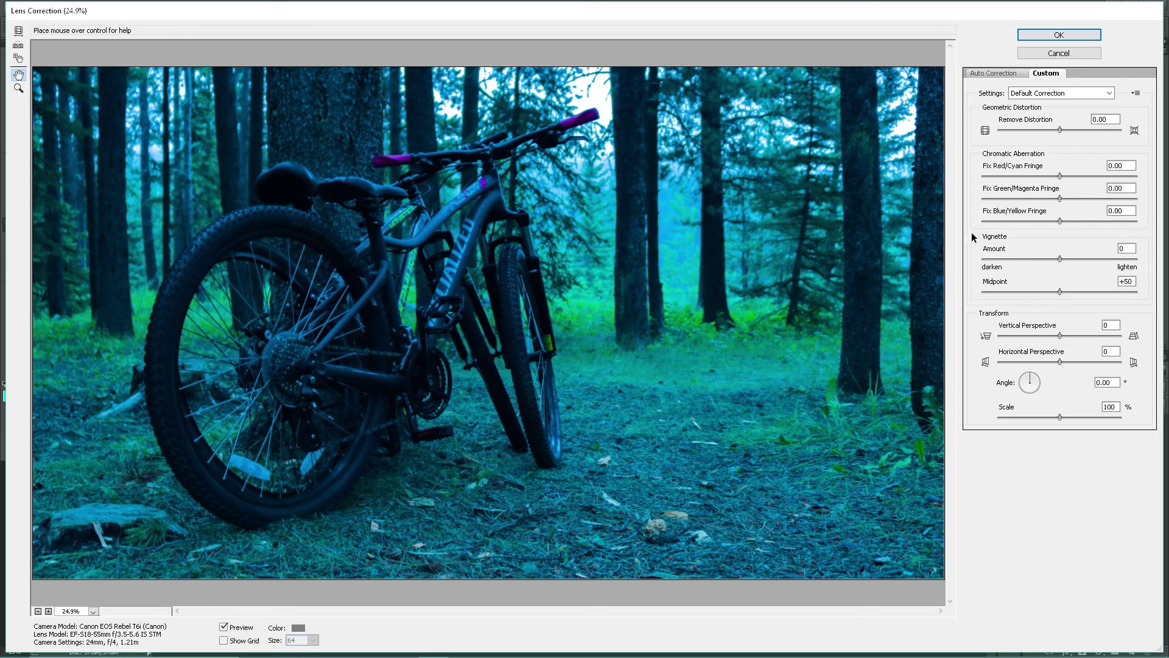
Add a dark edge vignette with Amount -59 and Midpoint +38.
left_click_drag(1060, 258, 1007, 268)
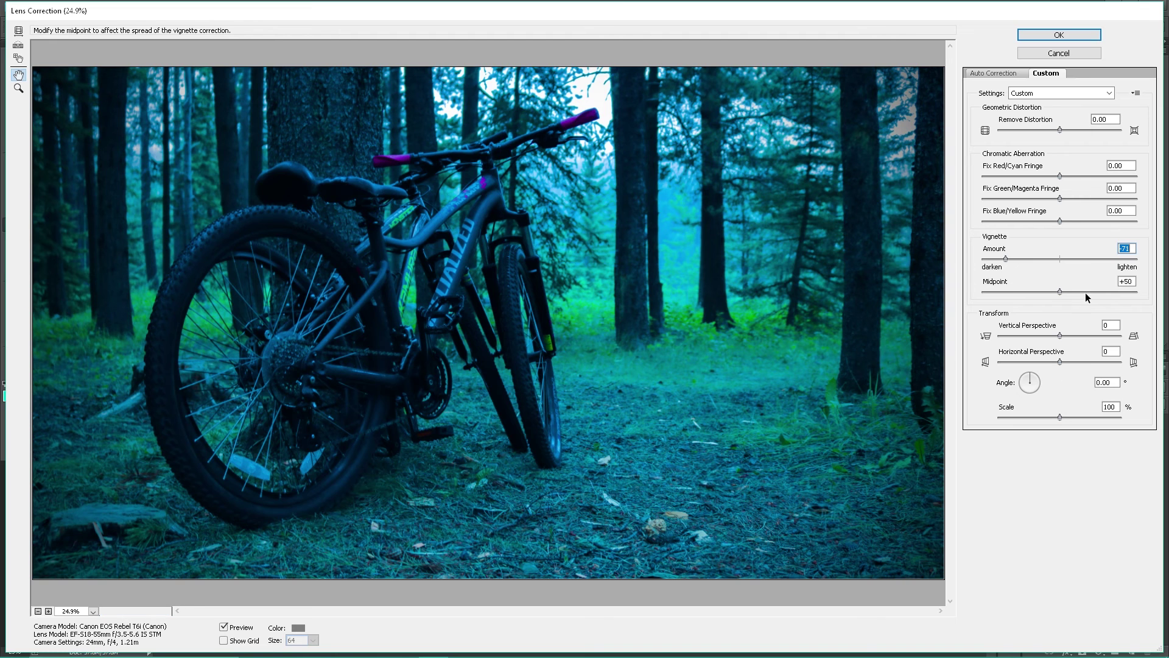
mouse_move(1061, 293)
left_mouse_down()
mouse_move(996, 298)
mouse_move(1043, 306)
left_mouse_up()
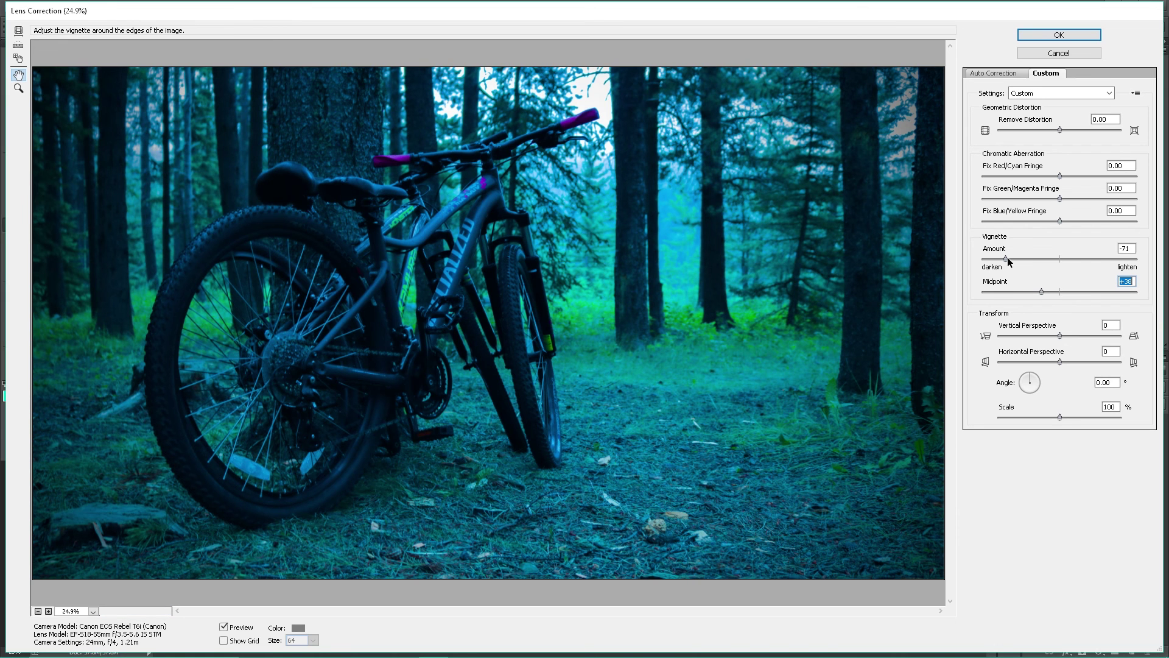
mouse_move(1010, 255)
left_mouse_down()
mouse_move(1040, 247)
mouse_move(1131, 264)
mouse_move(1013, 262)
left_mouse_up()
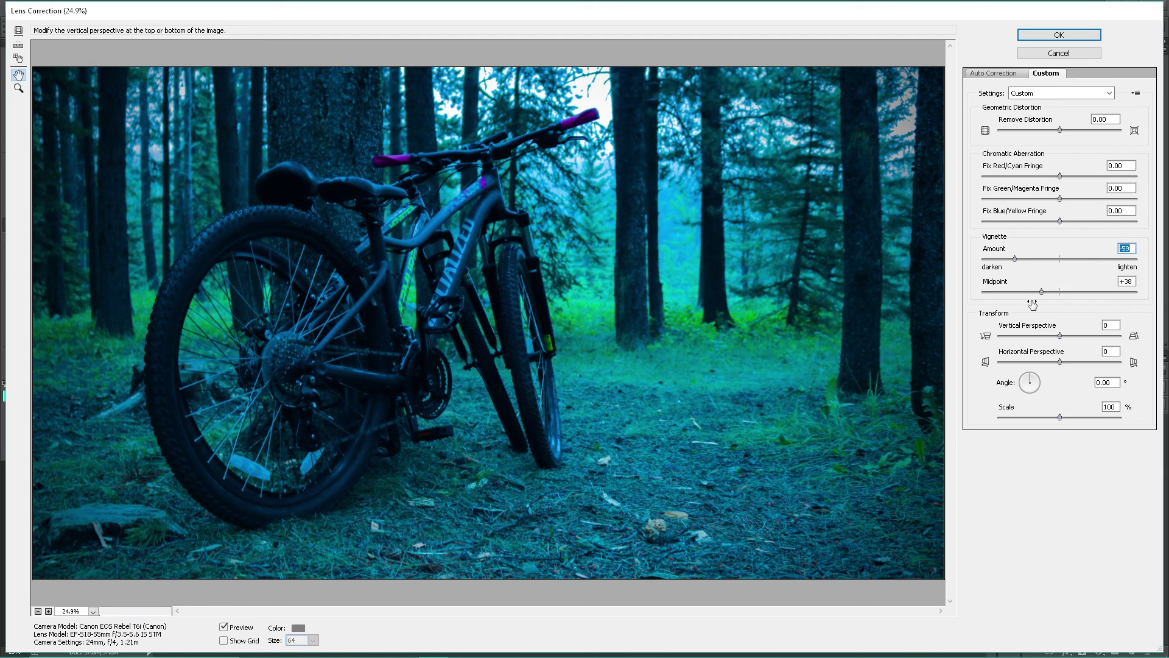
Confirm Lens Correction to apply the -59 vignette to the photo.
left_click(1073, 35)
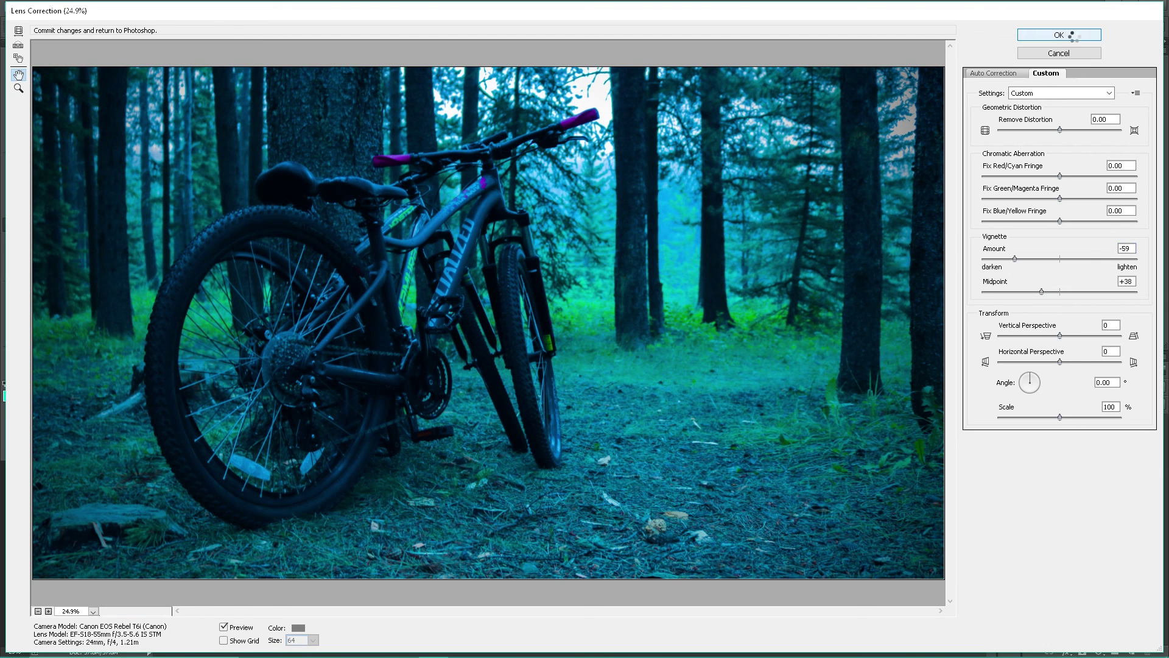